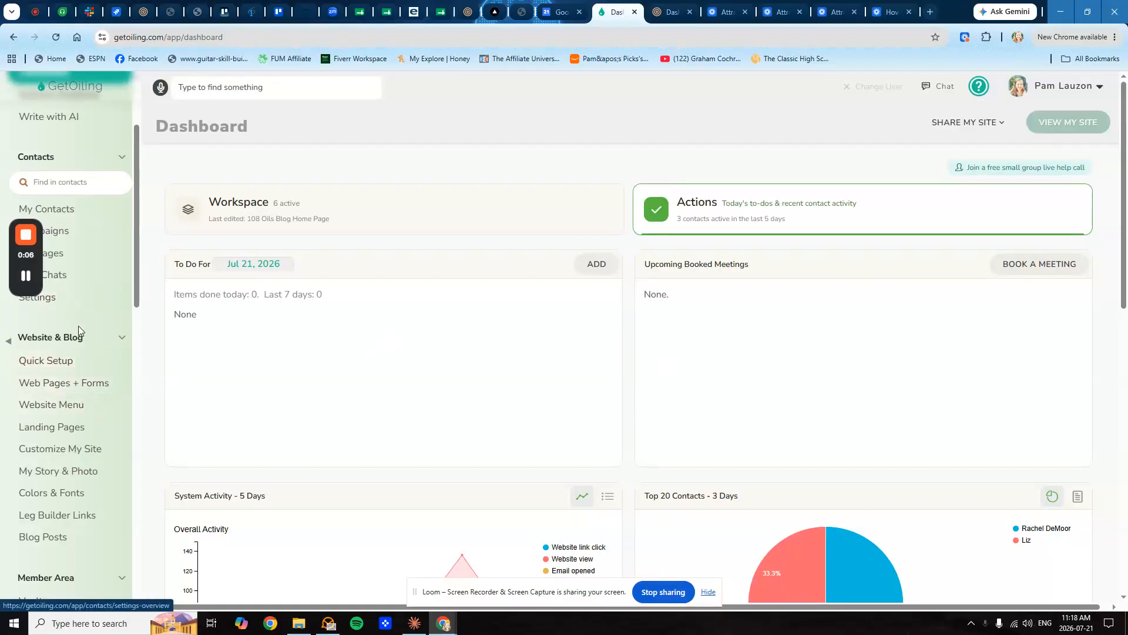
- Open My GPTs/Quizzes under Content Library to list the four existing GPTs
{"action": "scroll", "coordinate": [78, 329], "scroll_direction": "down", "scroll_amount": 10}
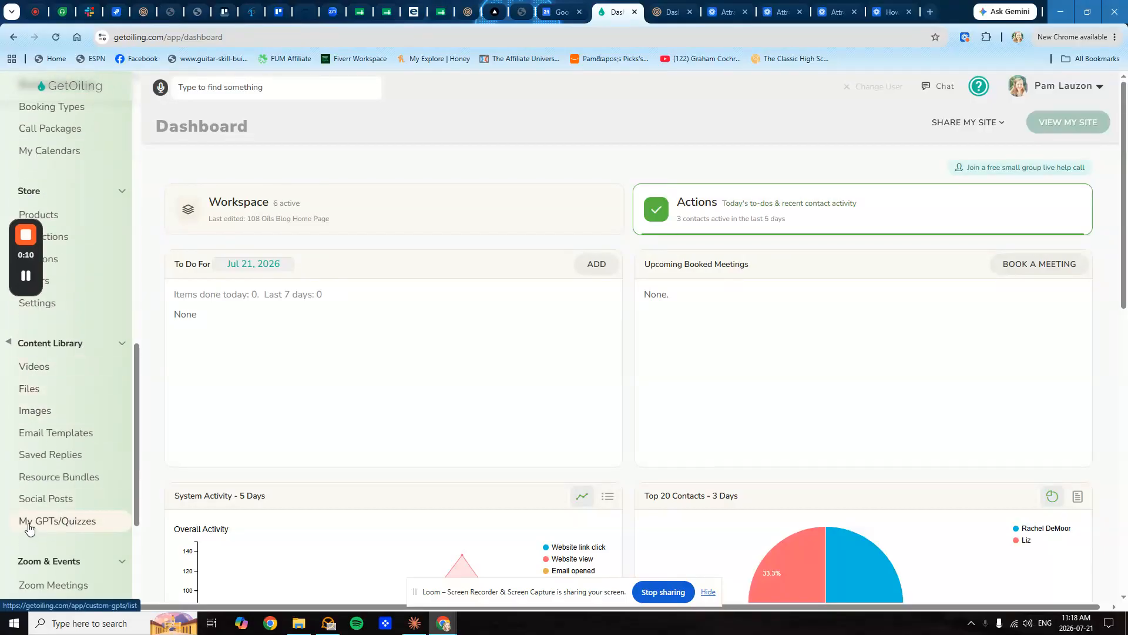
{"action": "left_click", "coordinate": [64, 525]}
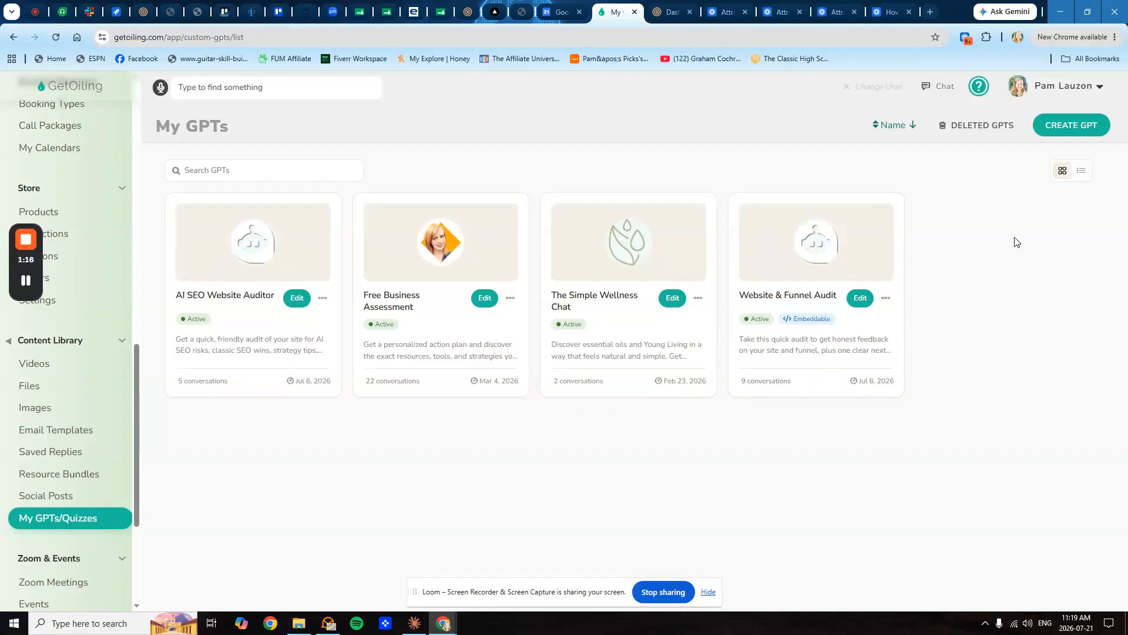
- Create a new GPT from the My GPTs page to reach the AI-Assisted Builder
{"action": "left_click", "coordinate": [1073, 126]}
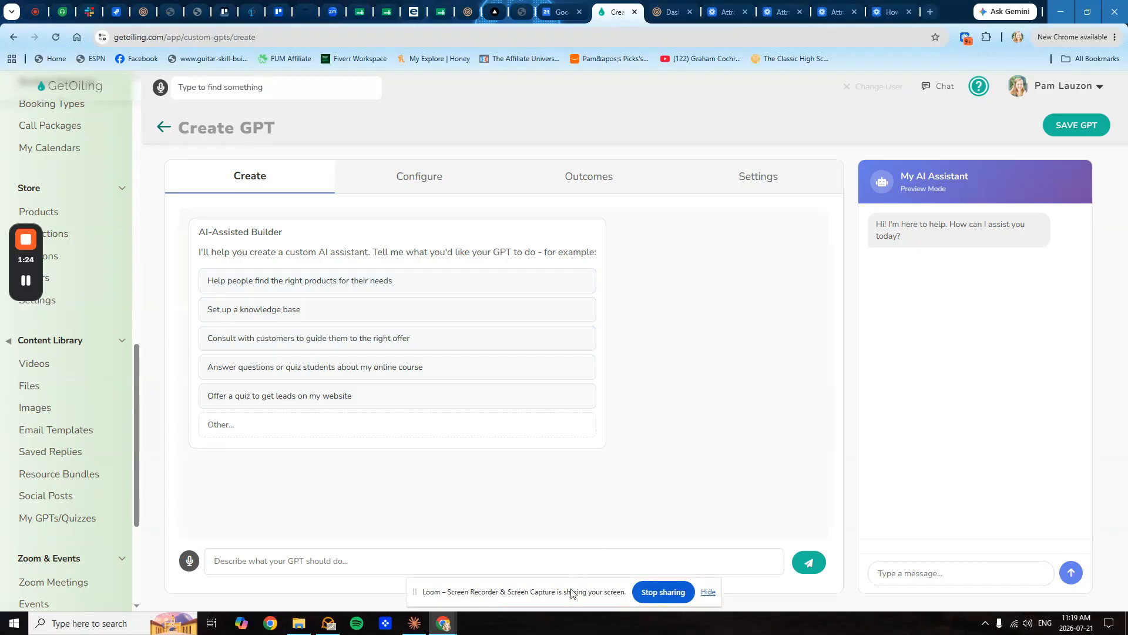
{"action": "left_click_drag", "start_coordinate": [574, 593], "coordinate": [905, 464]}
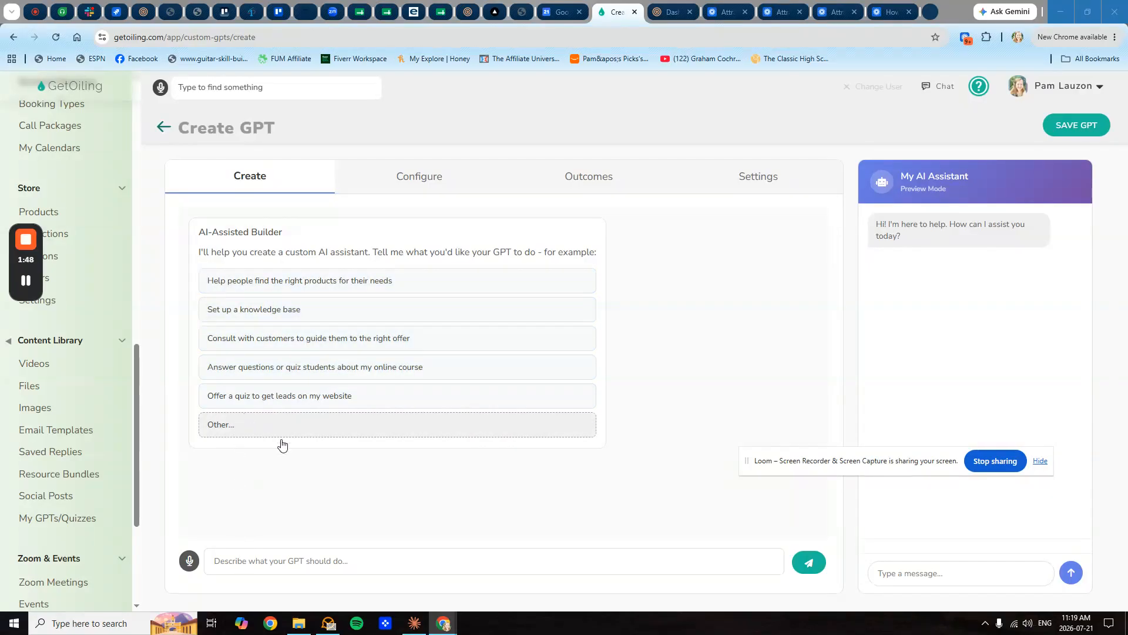
- Have the GPT consult customers toward the right offer, in English, with a warm, supportive tone
{"action": "left_click", "coordinate": [258, 346]}
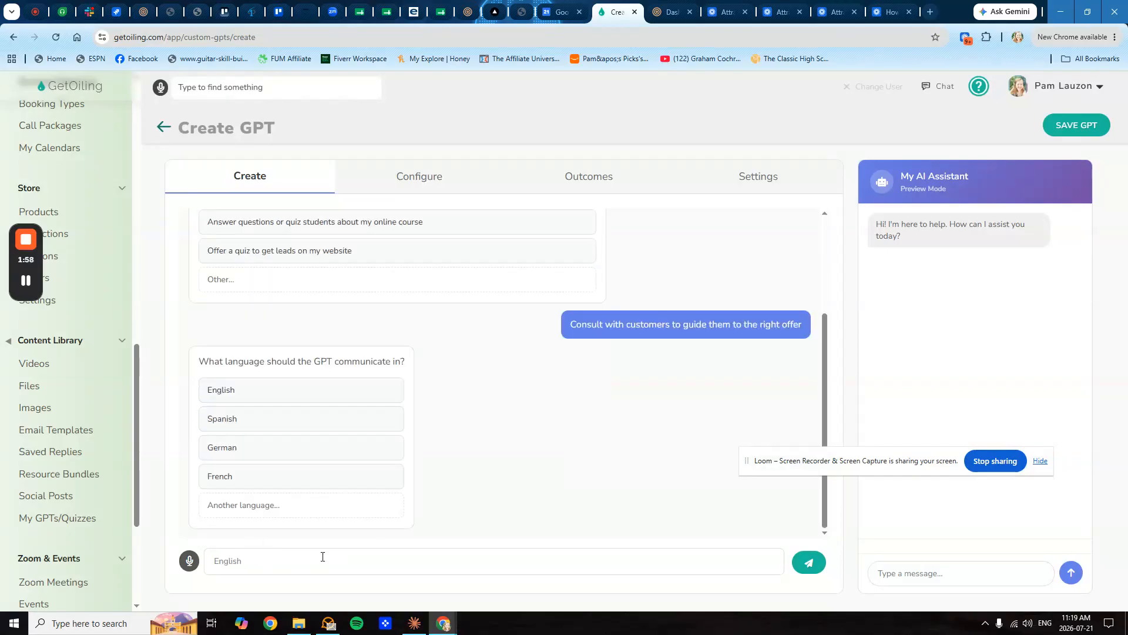
{"action": "left_click", "coordinate": [382, 453]}
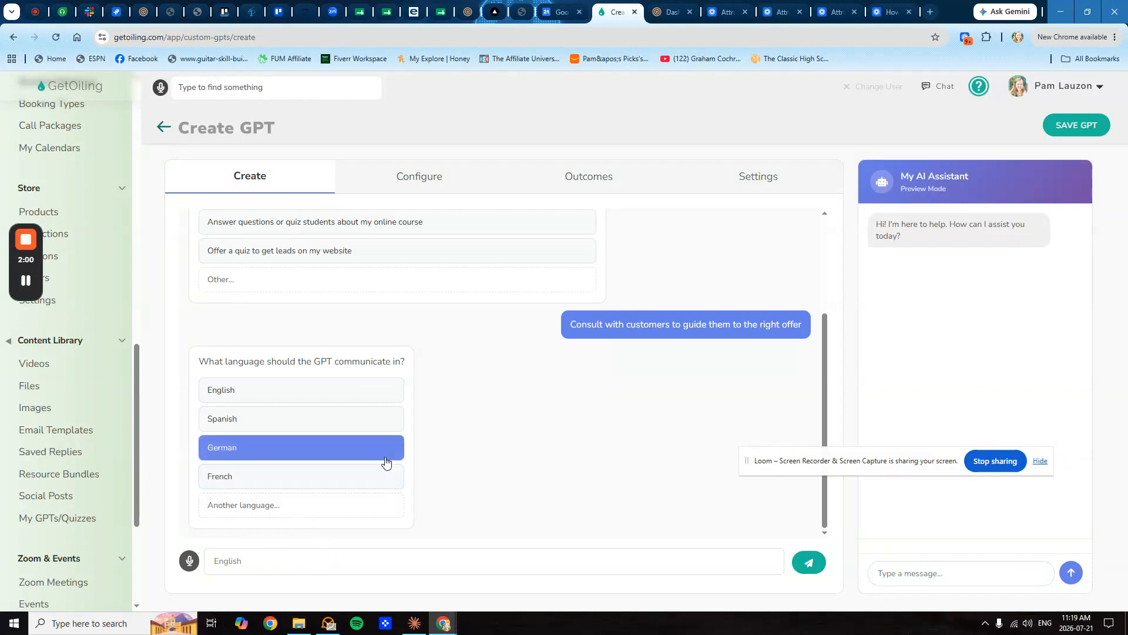
{"action": "left_click", "coordinate": [259, 390]}
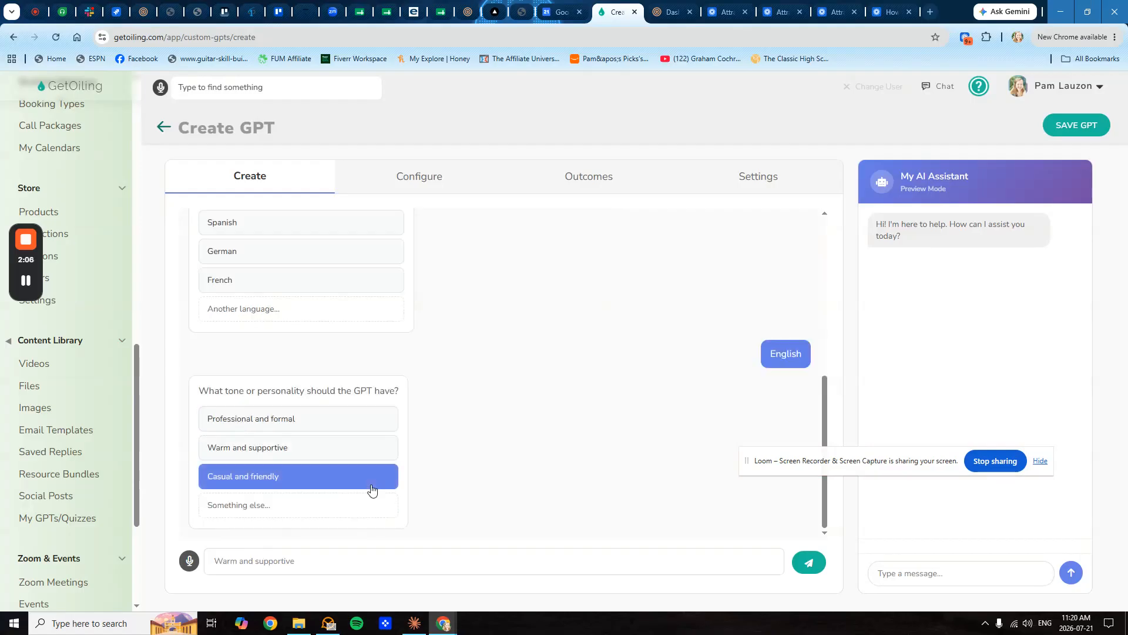
{"action": "left_click", "coordinate": [352, 471]}
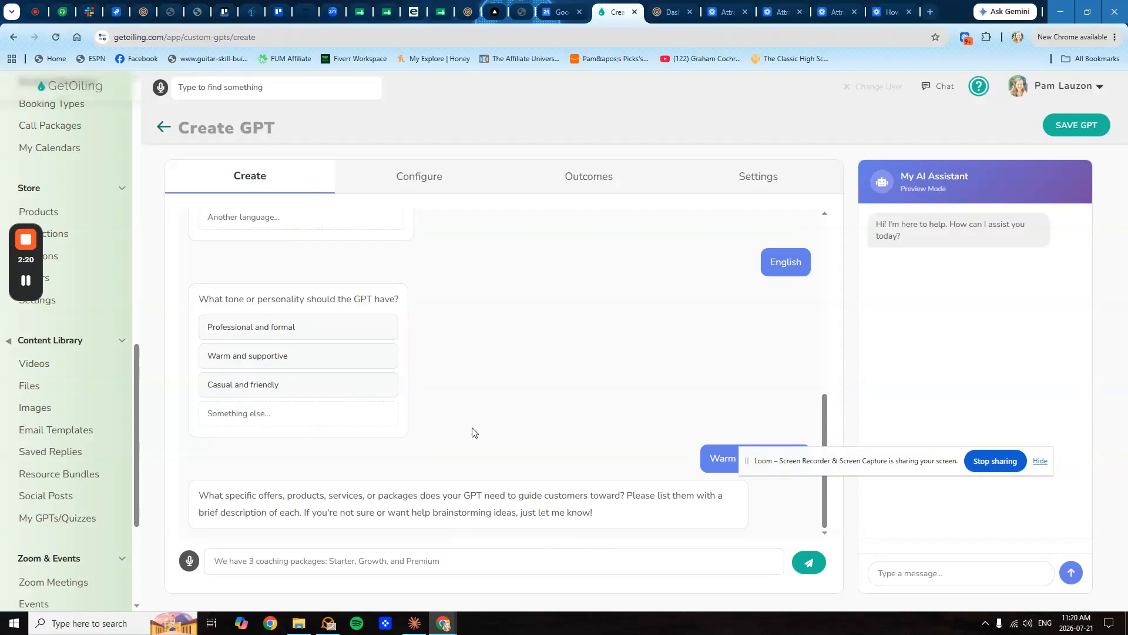
- Load pamlauzon.com in a new tab and browse its home page
{"action": "left_click", "coordinate": [929, 12]}
{"action": "type", "text": "pam"}
{"action": "key", "text": "Return"}
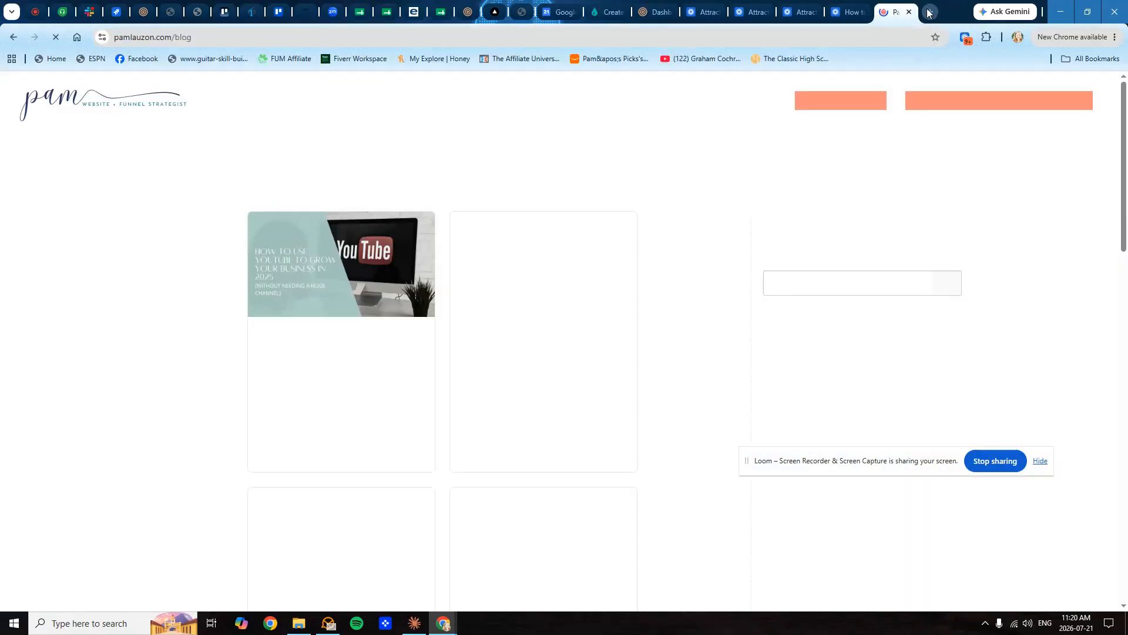
{"action": "left_click", "coordinate": [521, 101]}
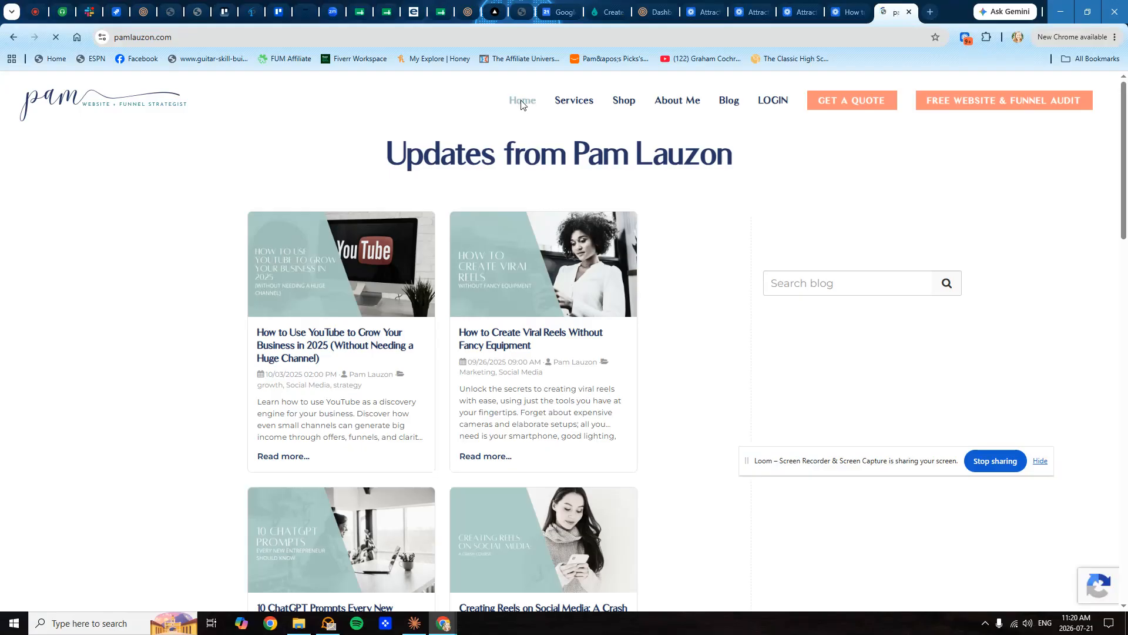
{"action": "scroll", "coordinate": [664, 334], "scroll_direction": "down", "scroll_amount": 8}
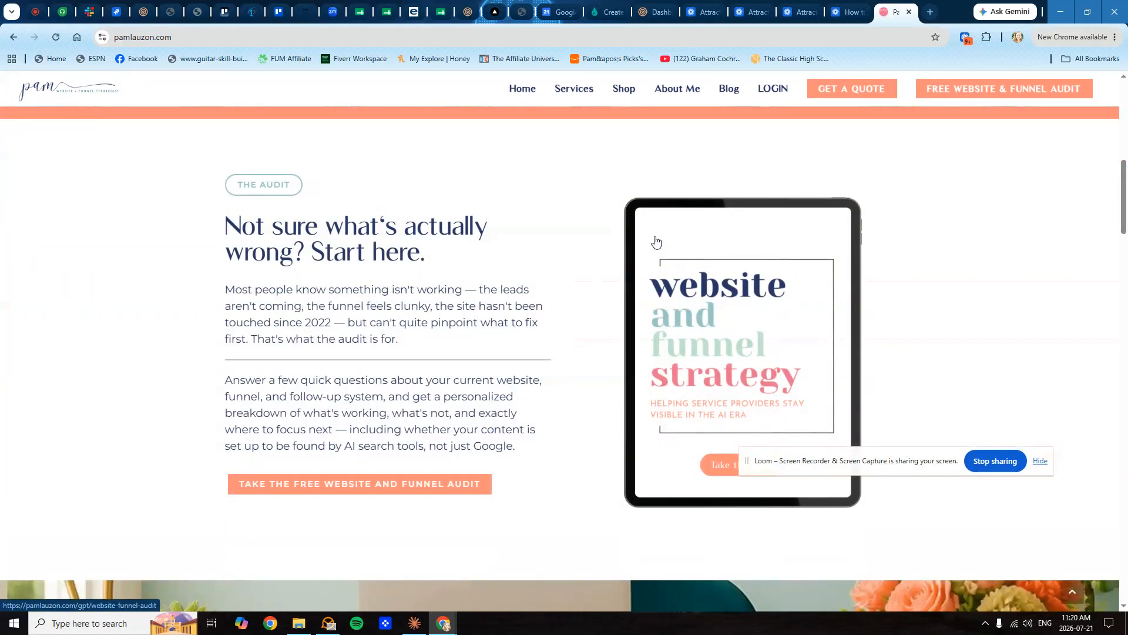
- Go to the site's Shop page, select its URL, and return to GetOiling
{"action": "left_click", "coordinate": [623, 88]}
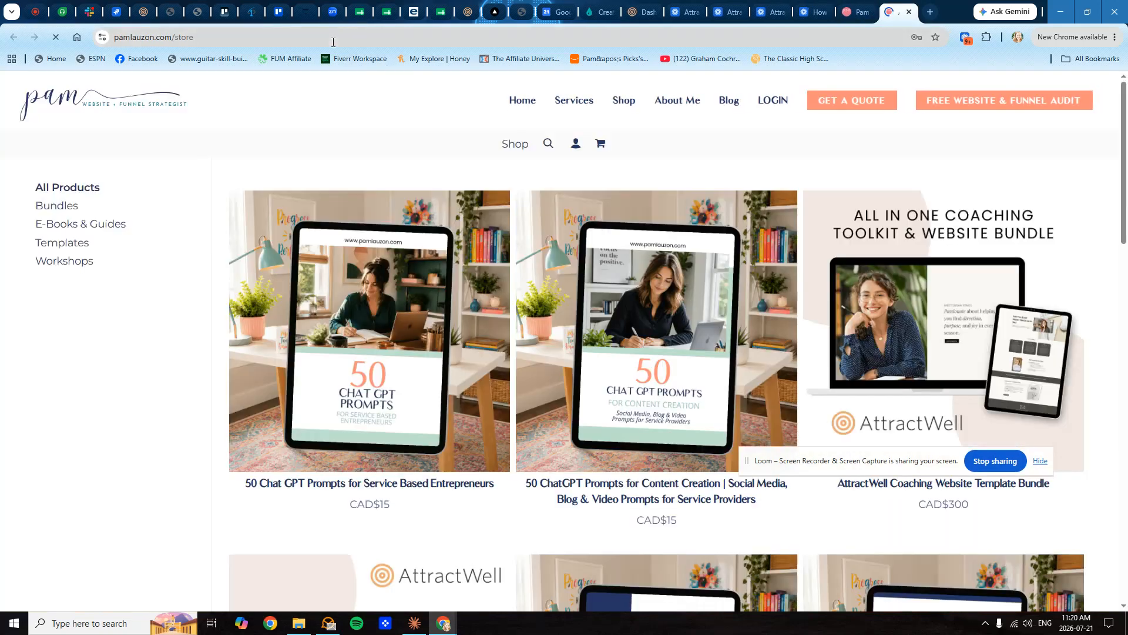
{"action": "left_click", "coordinate": [342, 46]}
{"action": "key", "text": "ctrl+c"}
{"action": "left_click", "coordinate": [598, 12]}
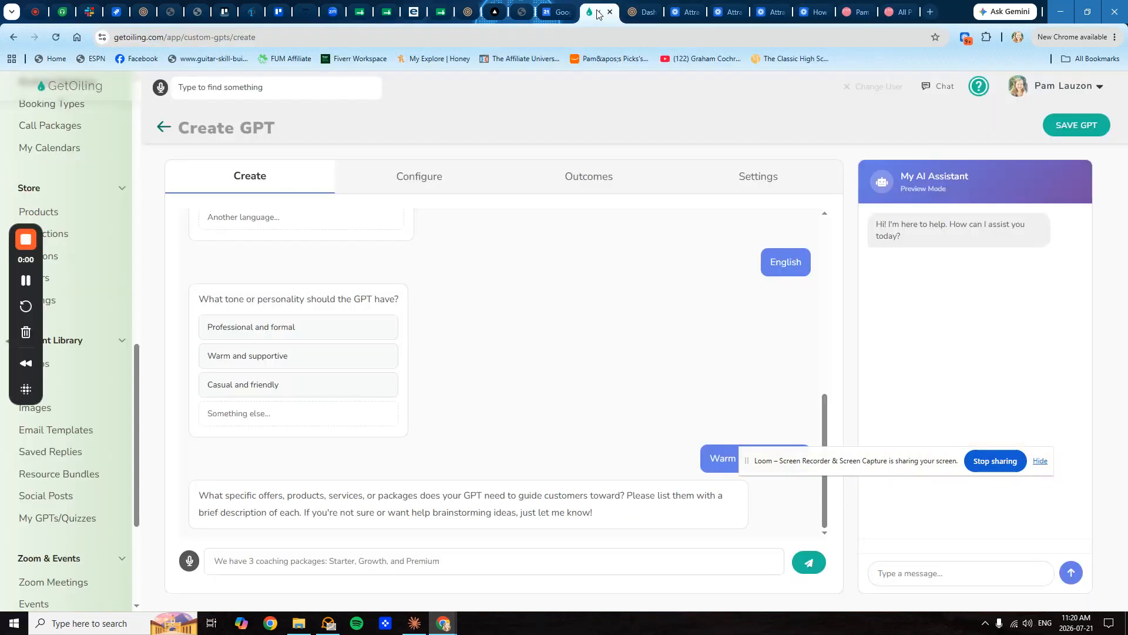
- Send the builder 'can you pull the offers from my store?' with the pasted store URL
{"action": "left_click", "coordinate": [353, 561]}
{"action": "type", "text": "can you pull the of"}
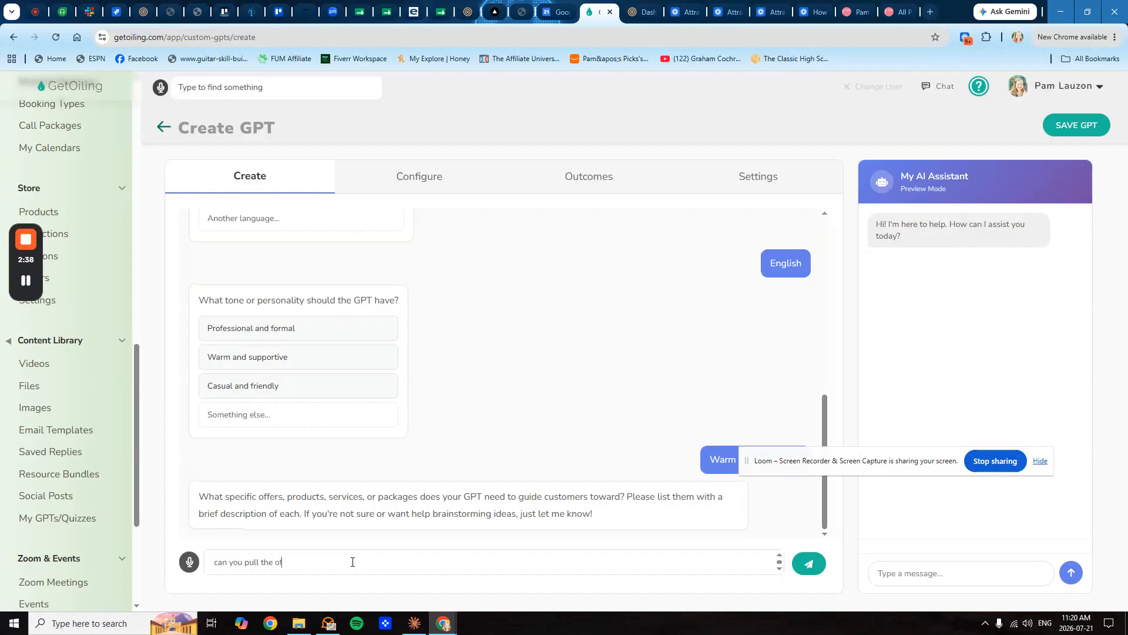
{"action": "type", "text": "fers from"}
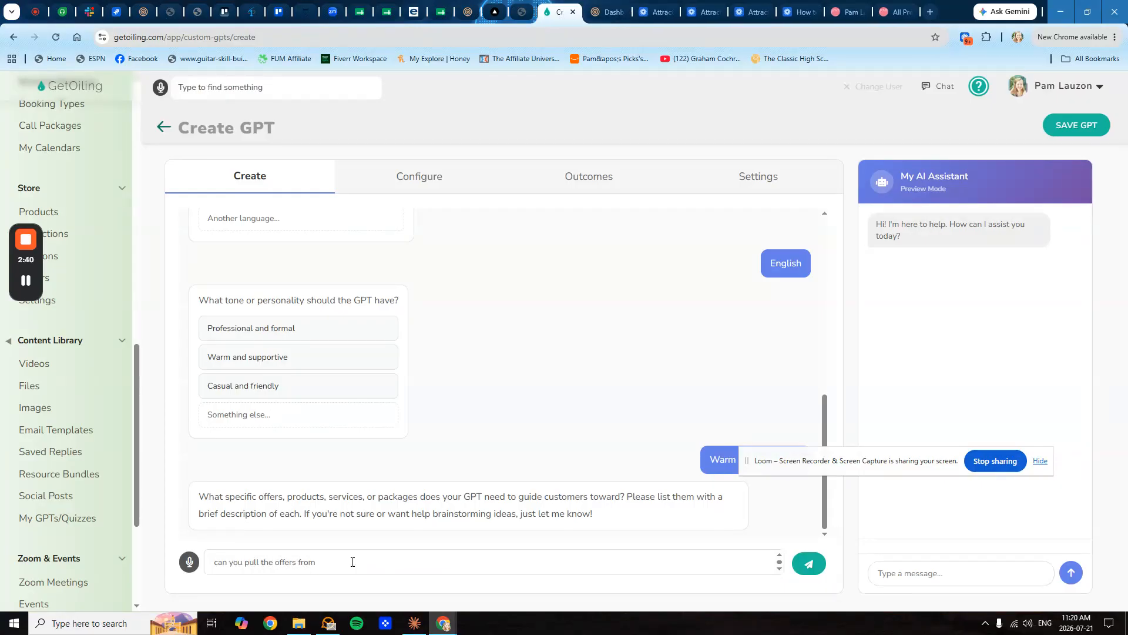
{"action": "type", "text": " my store?"}
{"action": "key", "text": "ctrl+v"}
{"action": "key", "text": "Return"}
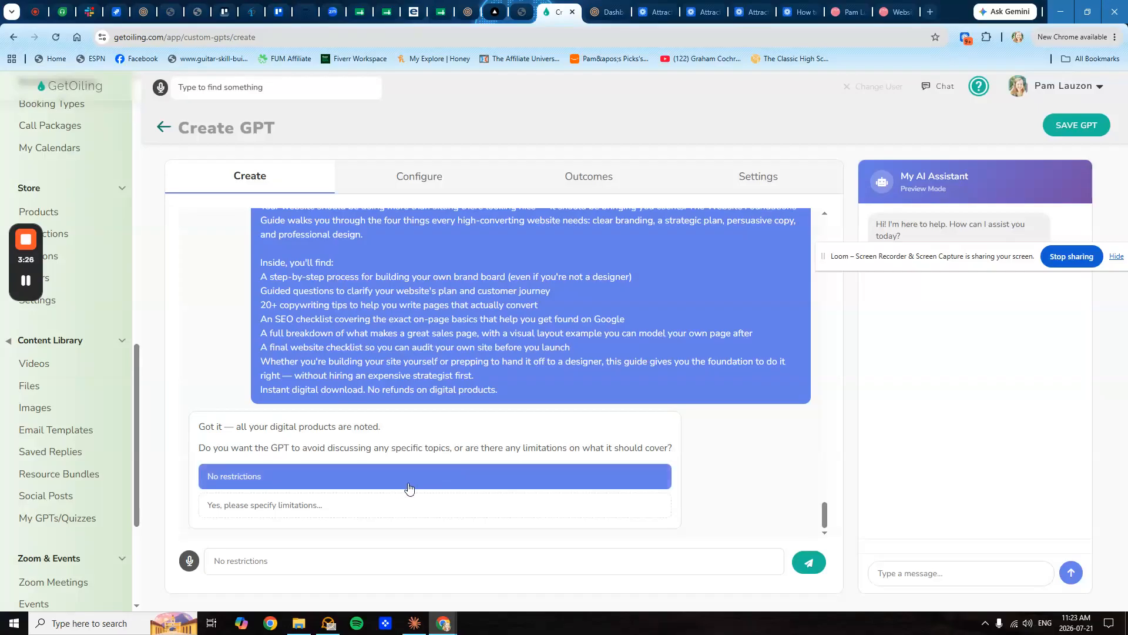
- Choose no topic restrictions, name-and-email collection, and human handoff when a visitor requests a real person
{"action": "left_click", "coordinate": [256, 477]}
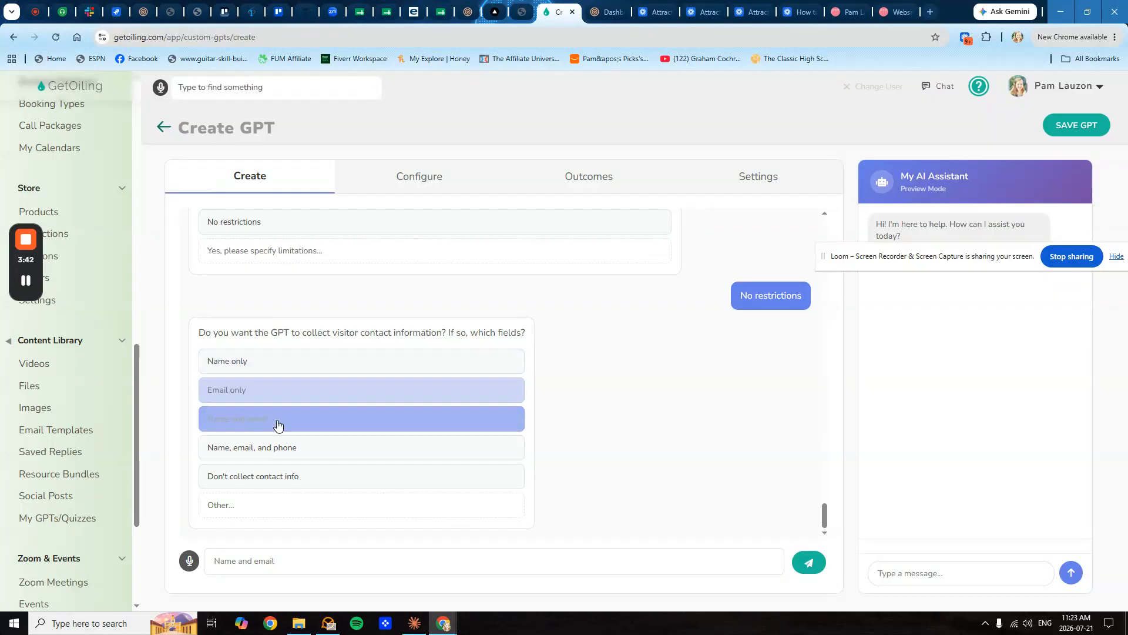
{"action": "left_click", "coordinate": [224, 428]}
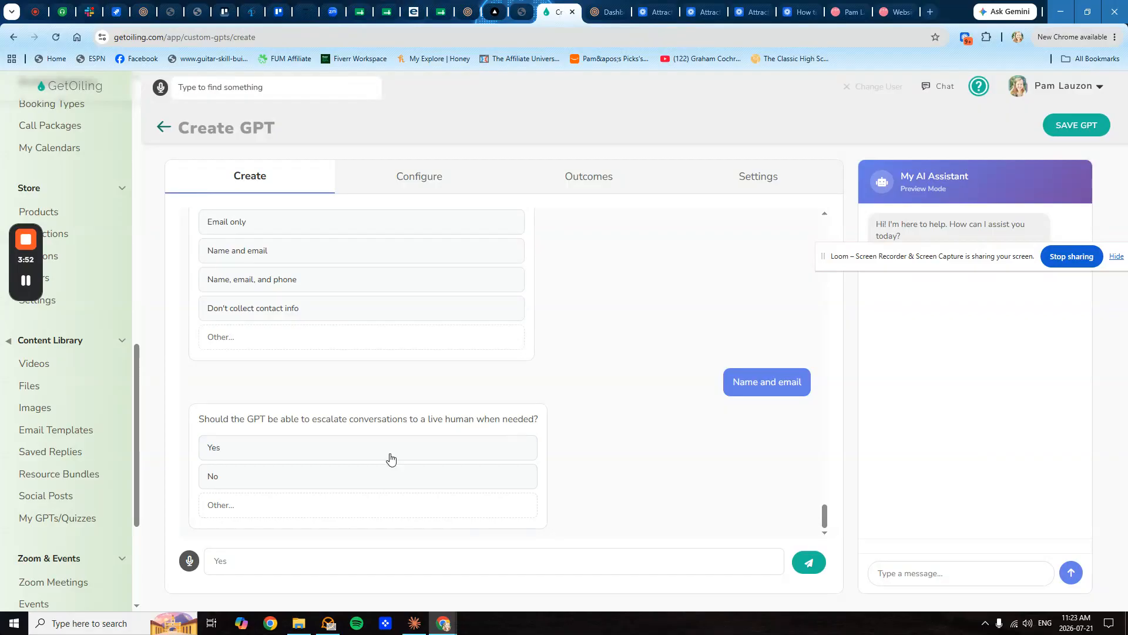
{"action": "left_click", "coordinate": [262, 453]}
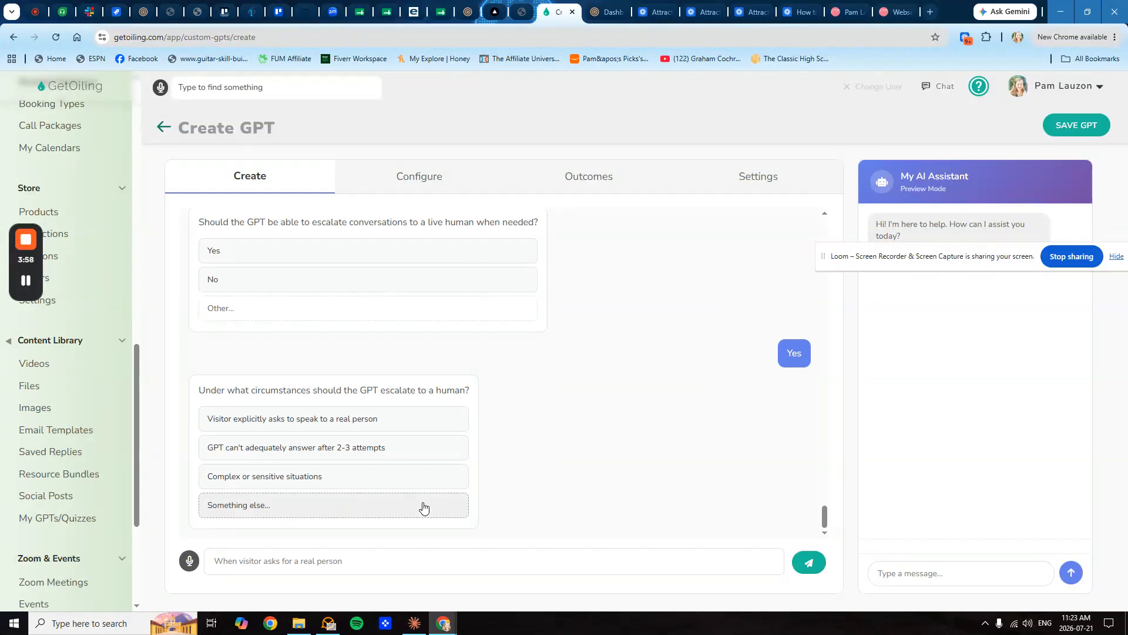
{"action": "scroll", "coordinate": [57, 459], "scroll_direction": "up", "scroll_amount": 12}
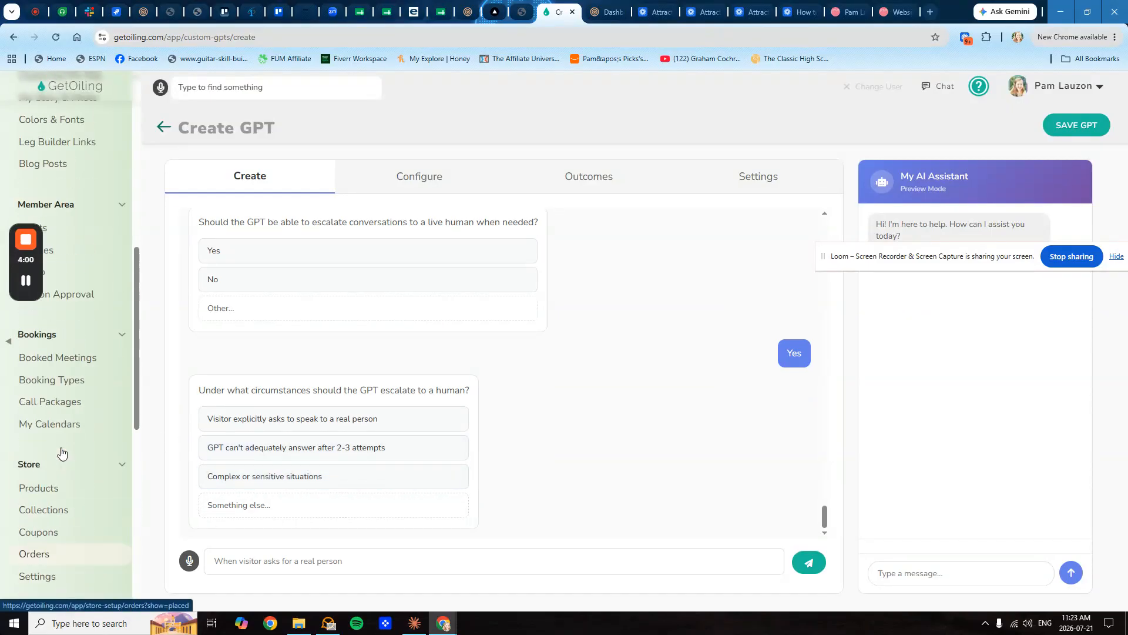
{"action": "scroll", "coordinate": [66, 435], "scroll_direction": "down", "scroll_amount": 2}
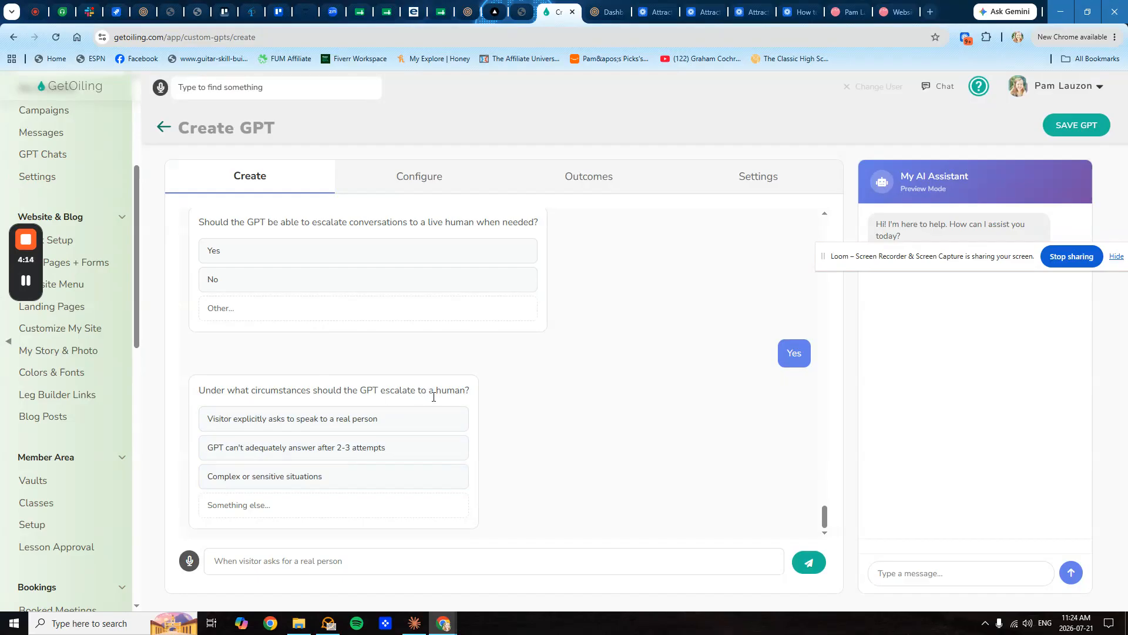
{"action": "left_click", "coordinate": [447, 488]}
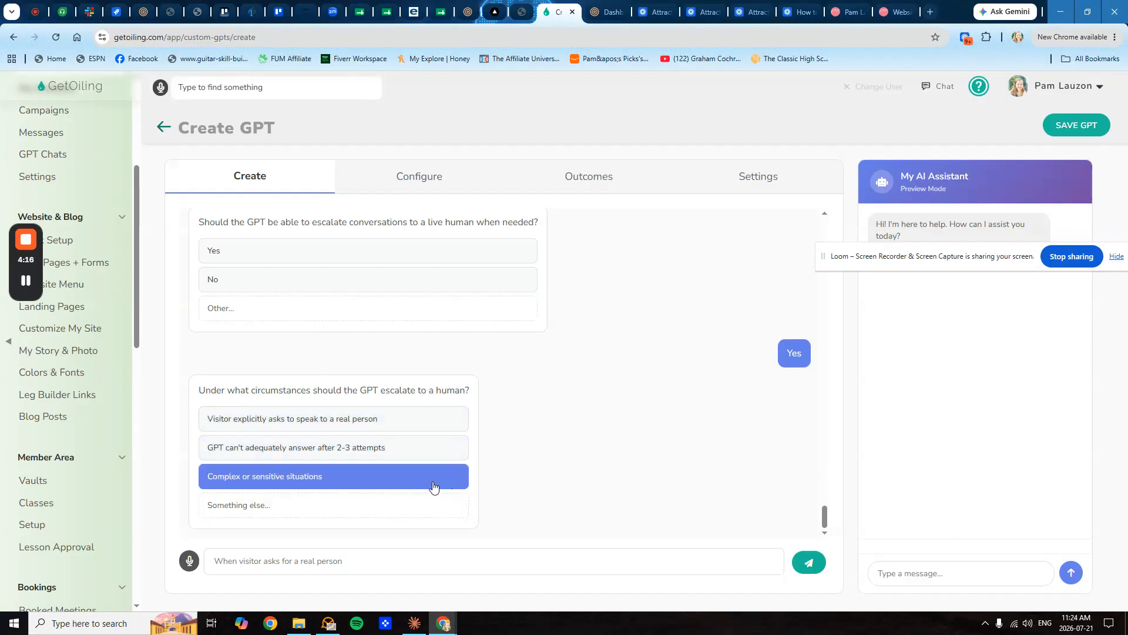
{"action": "left_click", "coordinate": [391, 423]}
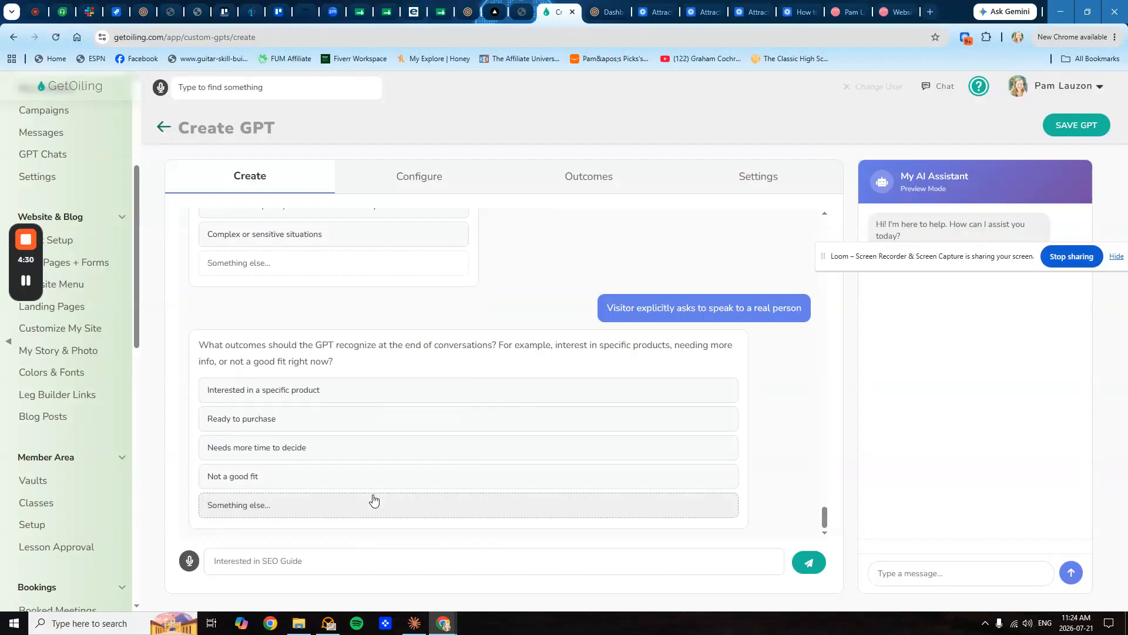
- Pick specific product interest as an outcome and reply 'yes interested in one of my specific products'
{"action": "left_click", "coordinate": [376, 475]}
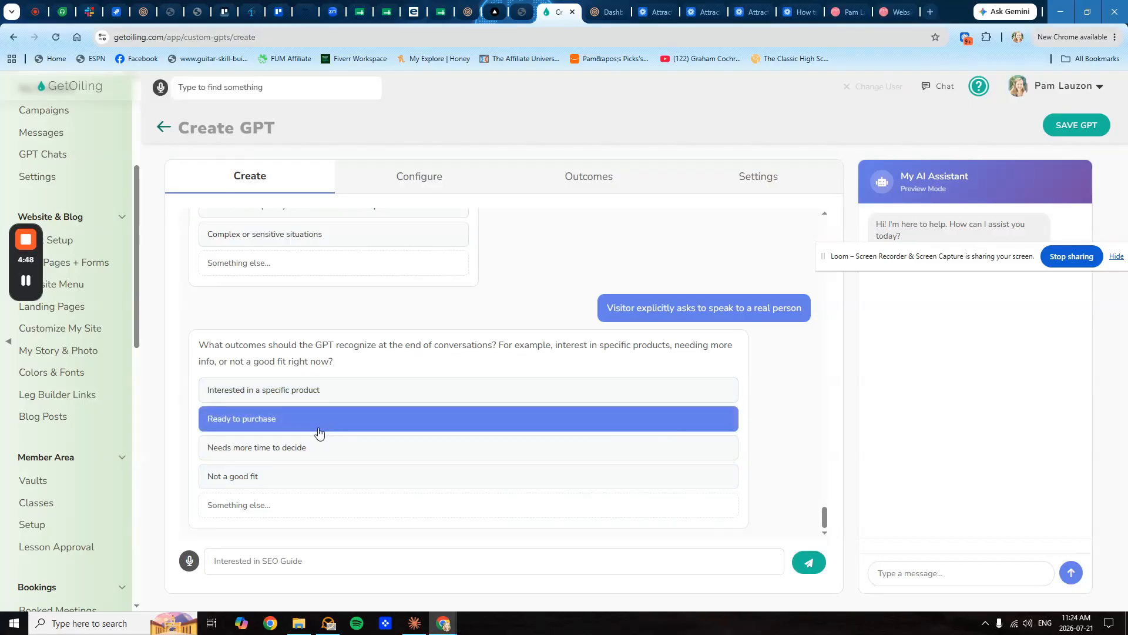
{"action": "left_click", "coordinate": [320, 389]}
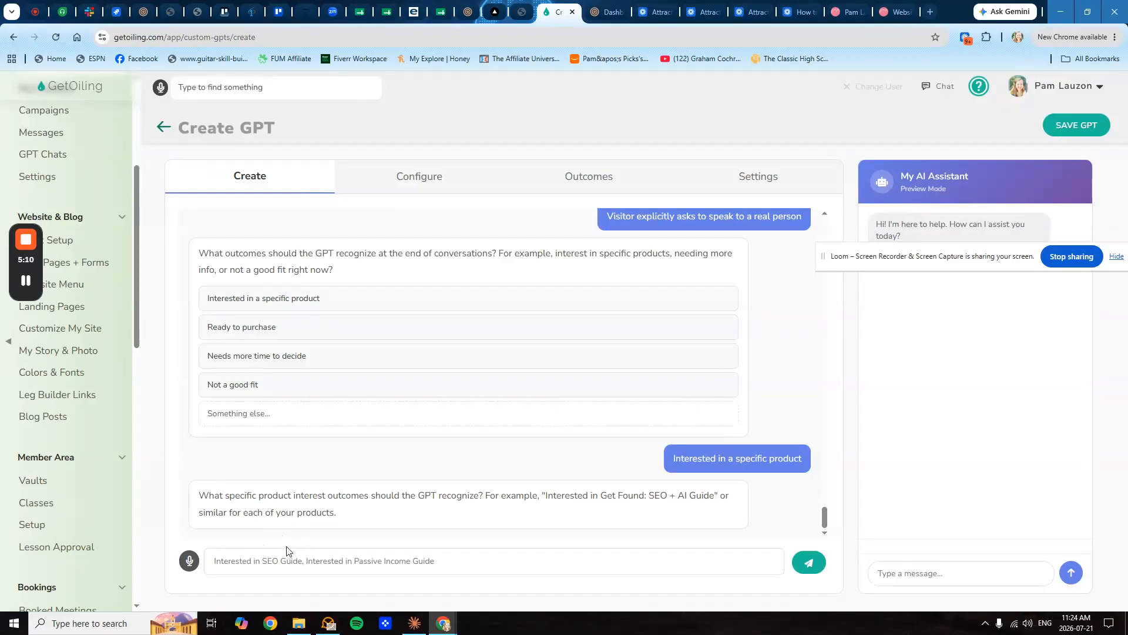
{"action": "type", "text": "yes interested "}
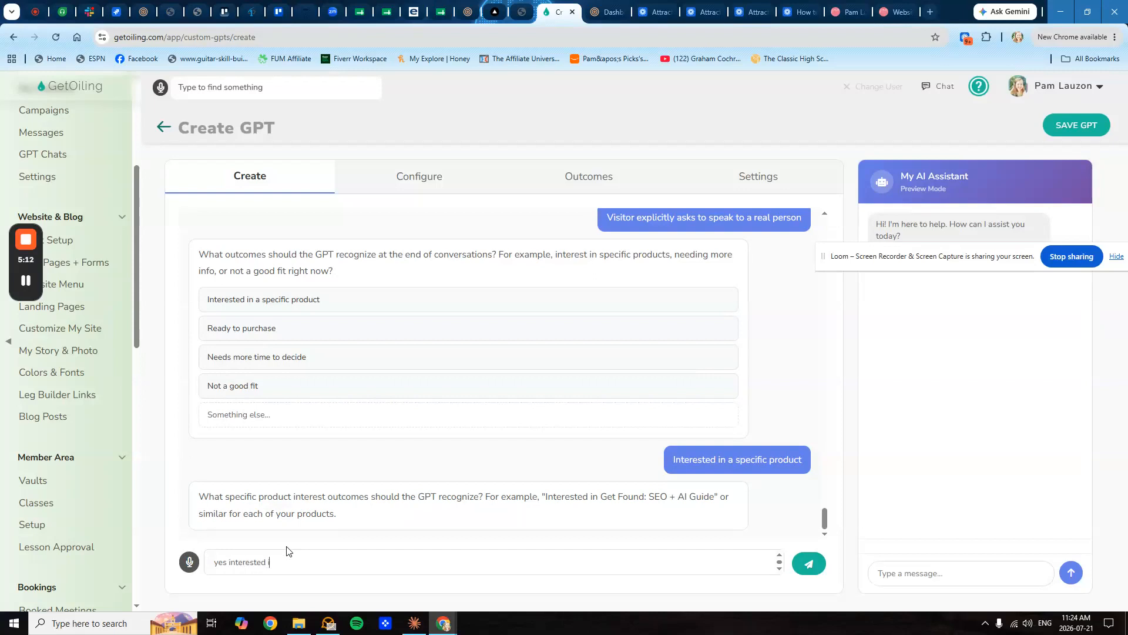
{"action": "type", "text": "in one of my specific products"}
{"action": "key", "text": "Return"}
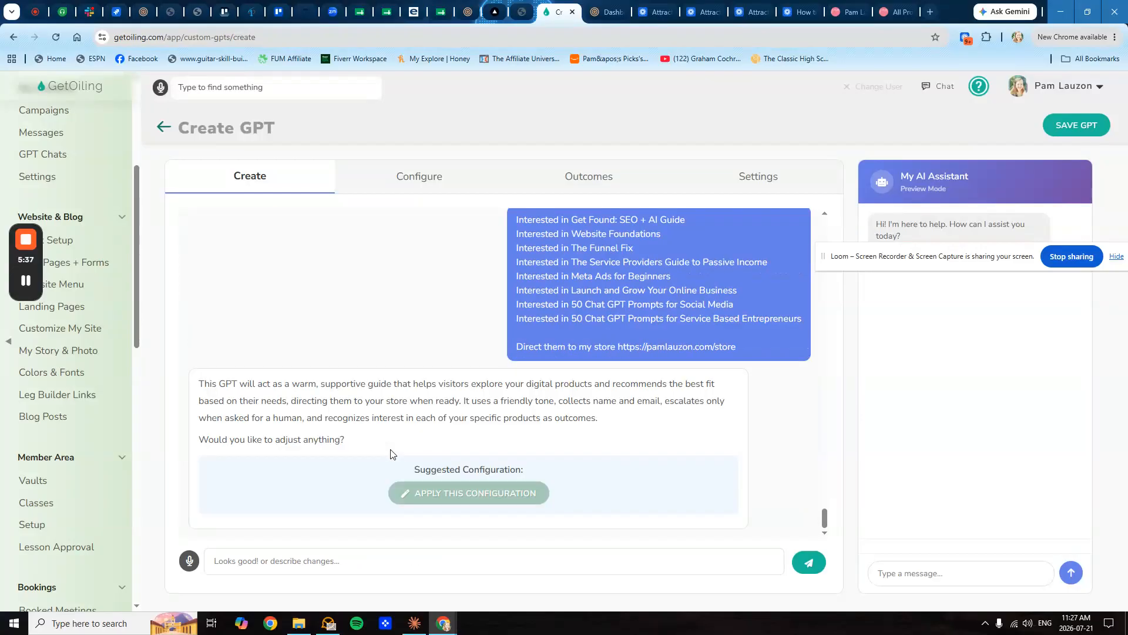
- Apply the suggested 8-outcome configuration, defer outcome actions to the Outcomes tab, then view Configure
{"action": "left_click", "coordinate": [470, 495]}
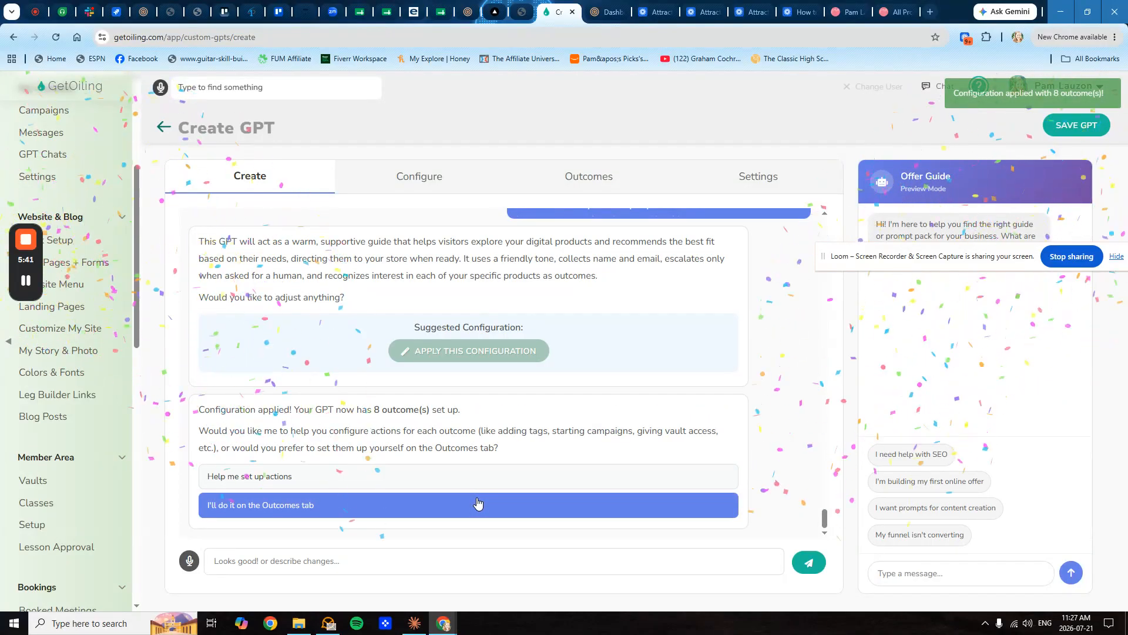
{"action": "left_click", "coordinate": [460, 509]}
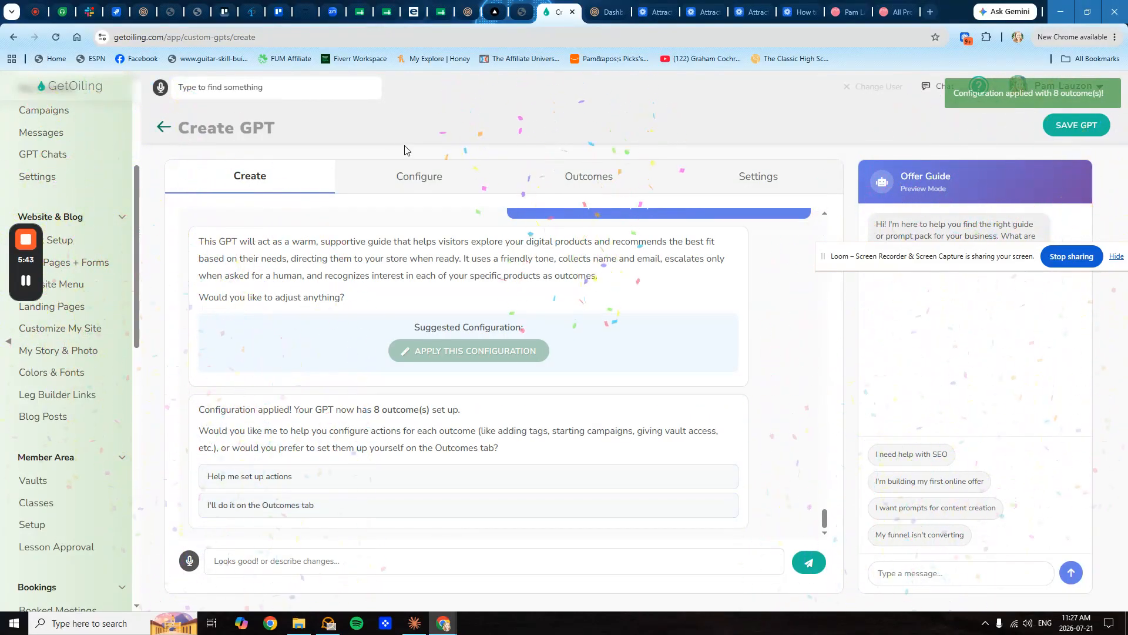
{"action": "left_click", "coordinate": [415, 179]}
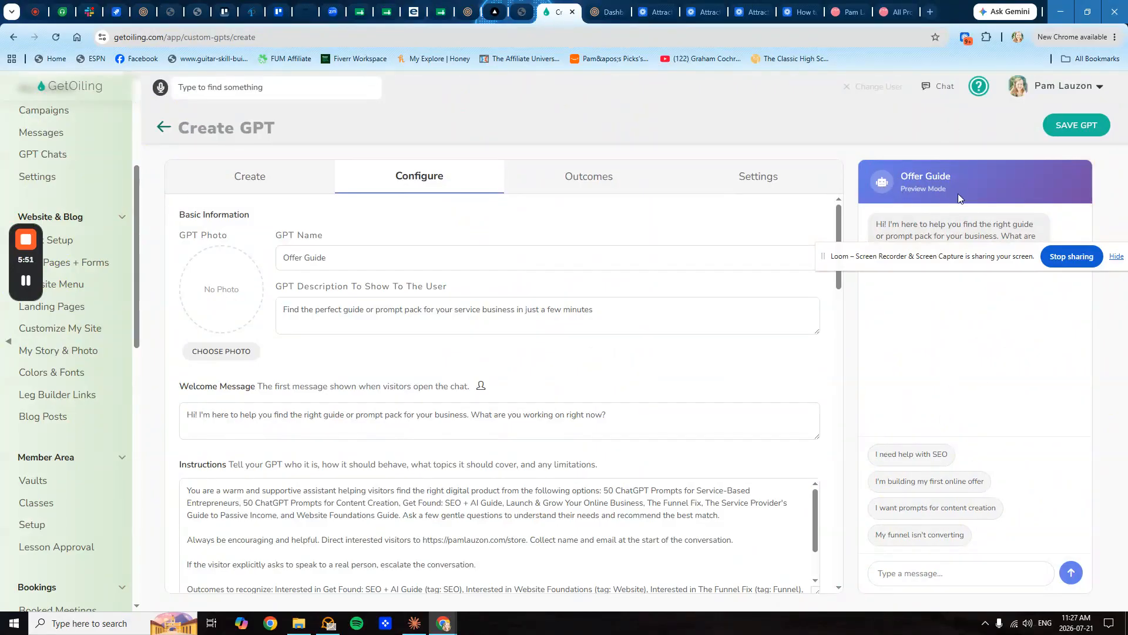
- Replace the name Offer Guide with 'Help Bot' and scroll through the instructions and starters
{"action": "left_click_drag", "start_coordinate": [285, 253], "coordinate": [360, 253]}
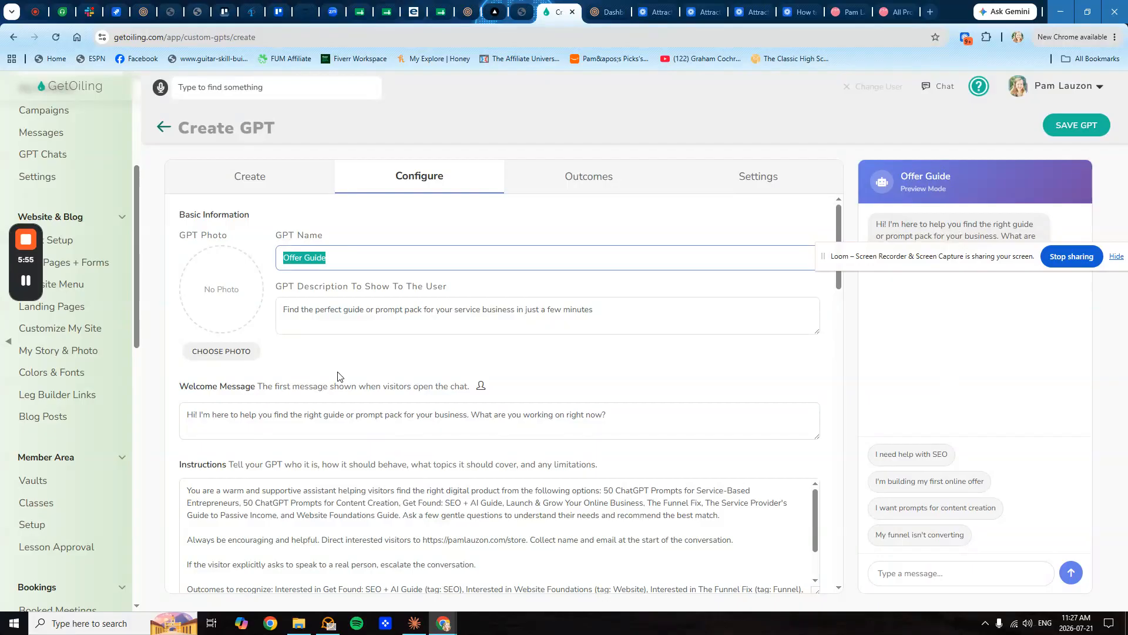
{"action": "type", "text": "Help Bot"}
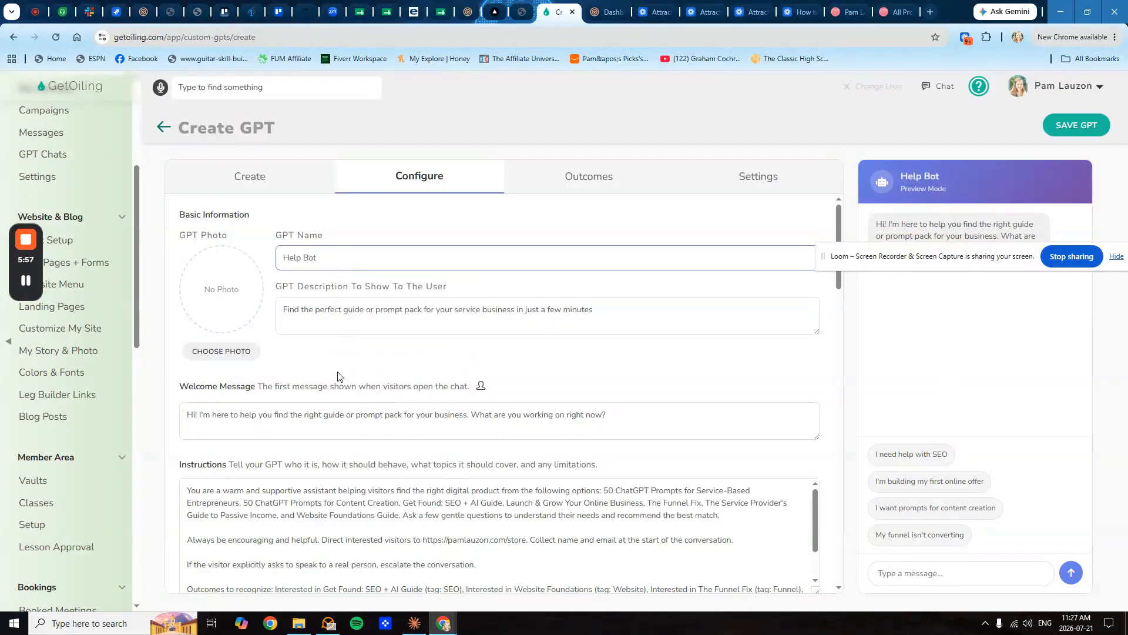
{"action": "left_click", "coordinate": [333, 355]}
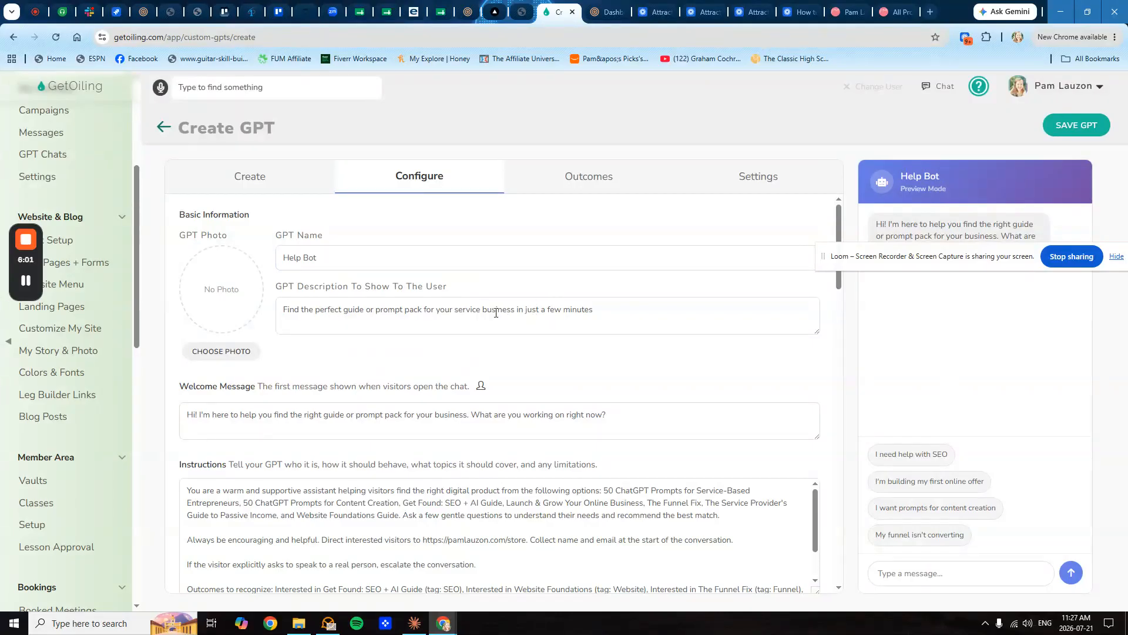
{"action": "scroll", "coordinate": [327, 346], "scroll_direction": "down", "scroll_amount": 1}
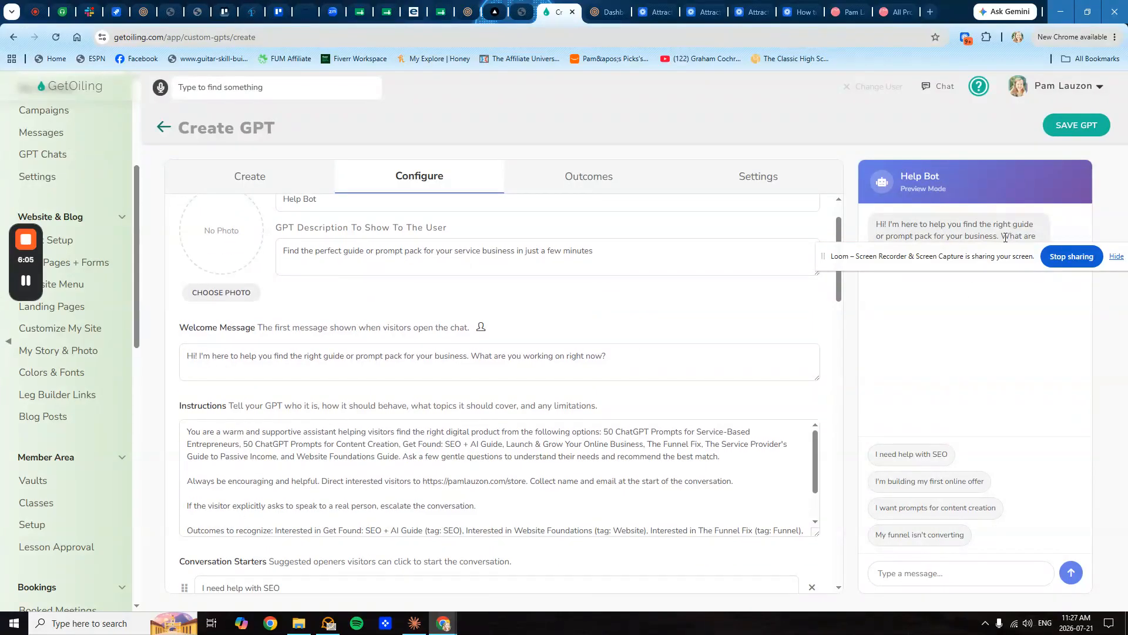
{"action": "scroll", "coordinate": [270, 389], "scroll_direction": "down", "scroll_amount": 1}
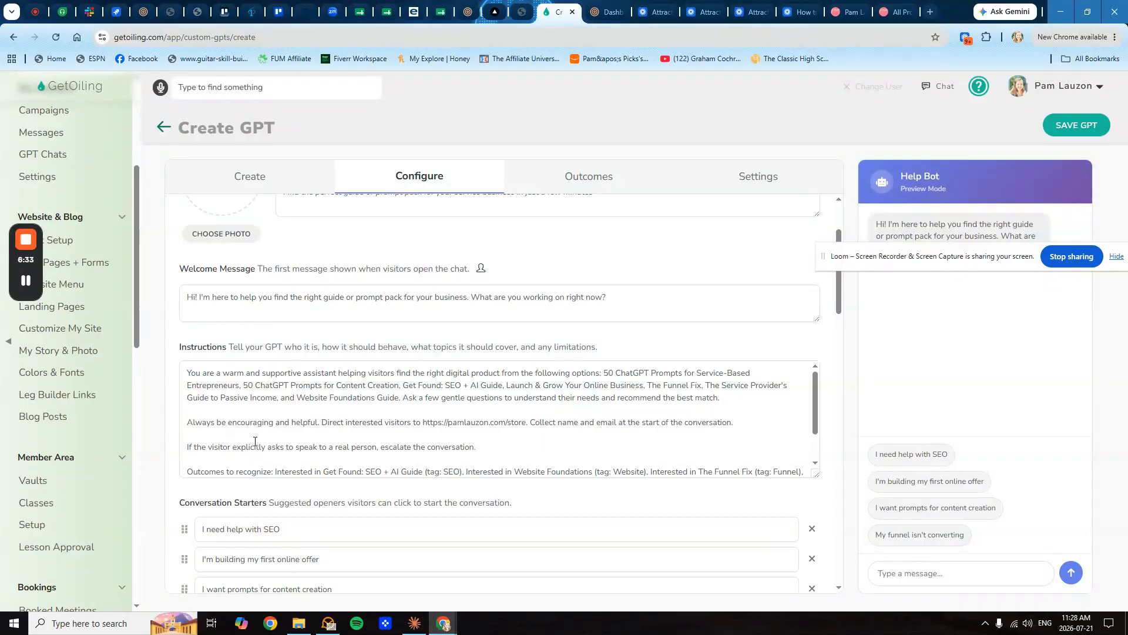
{"action": "scroll", "coordinate": [255, 447], "scroll_direction": "down", "scroll_amount": 5}
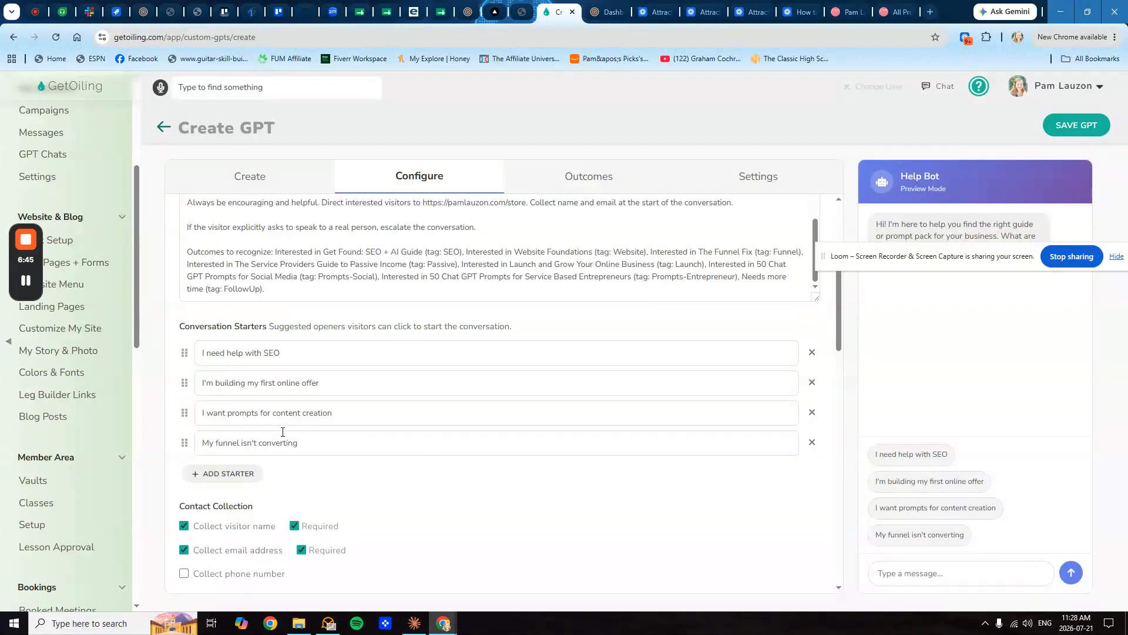
{"action": "scroll", "coordinate": [213, 473], "scroll_direction": "down", "scroll_amount": 3}
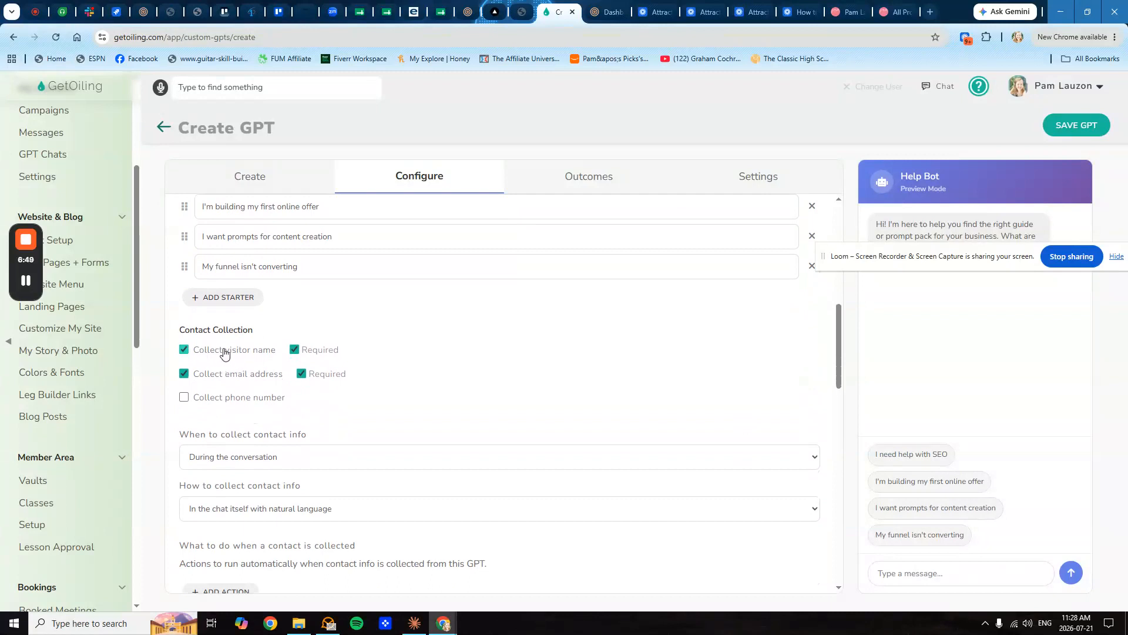
{"action": "left_click", "coordinate": [217, 460]}
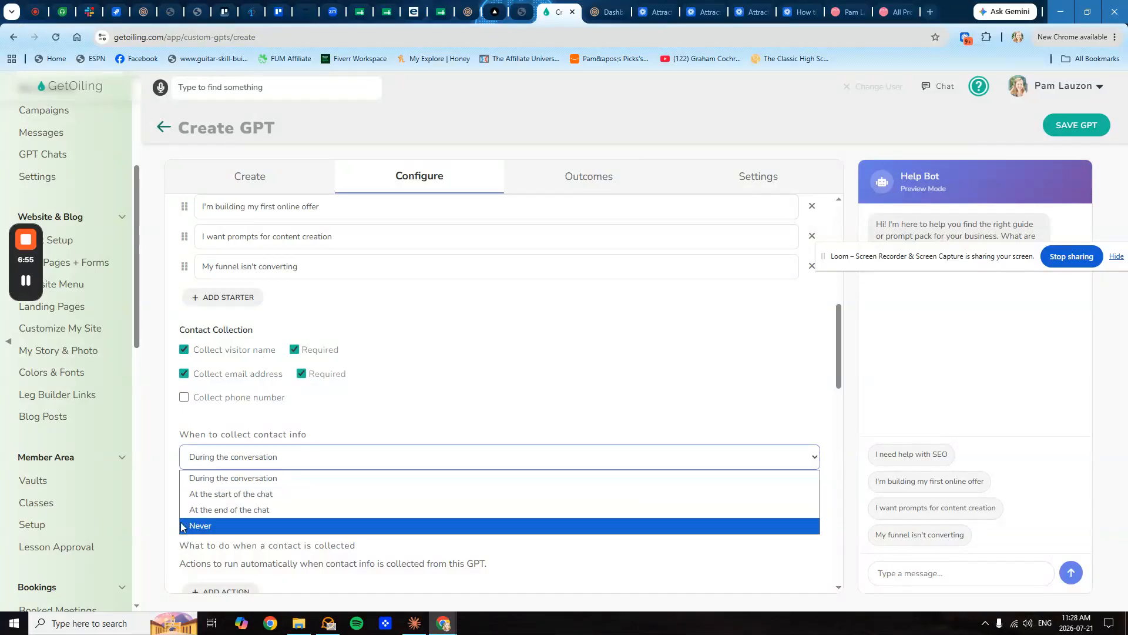
{"action": "left_click", "coordinate": [169, 507]}
{"action": "scroll", "coordinate": [207, 518], "scroll_direction": "down", "scroll_amount": 2}
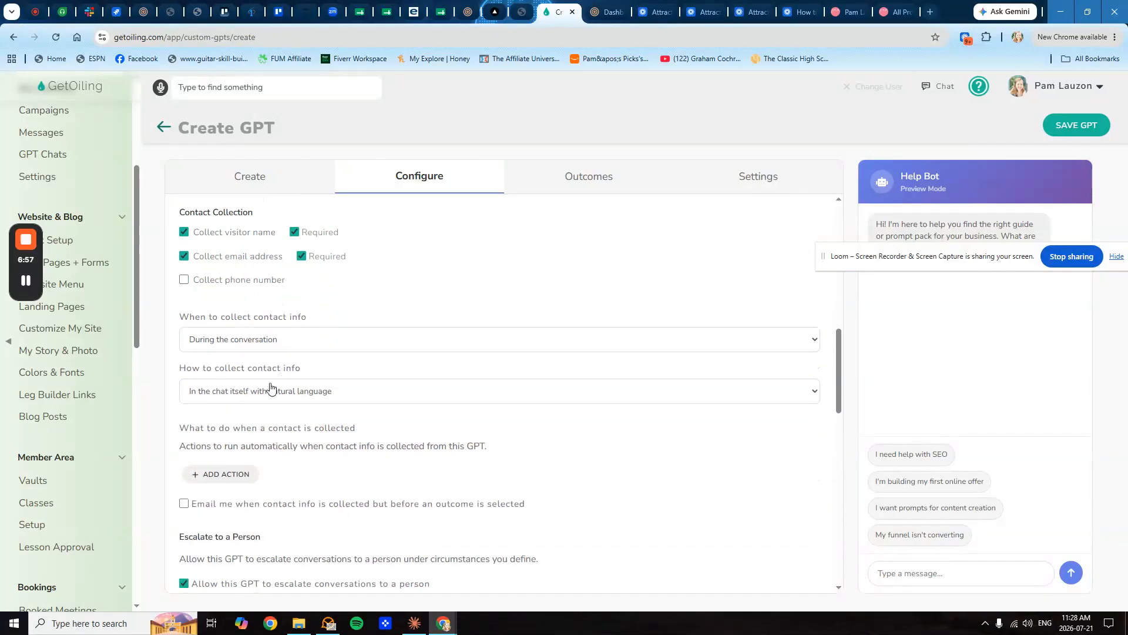
{"action": "left_click", "coordinate": [245, 397]}
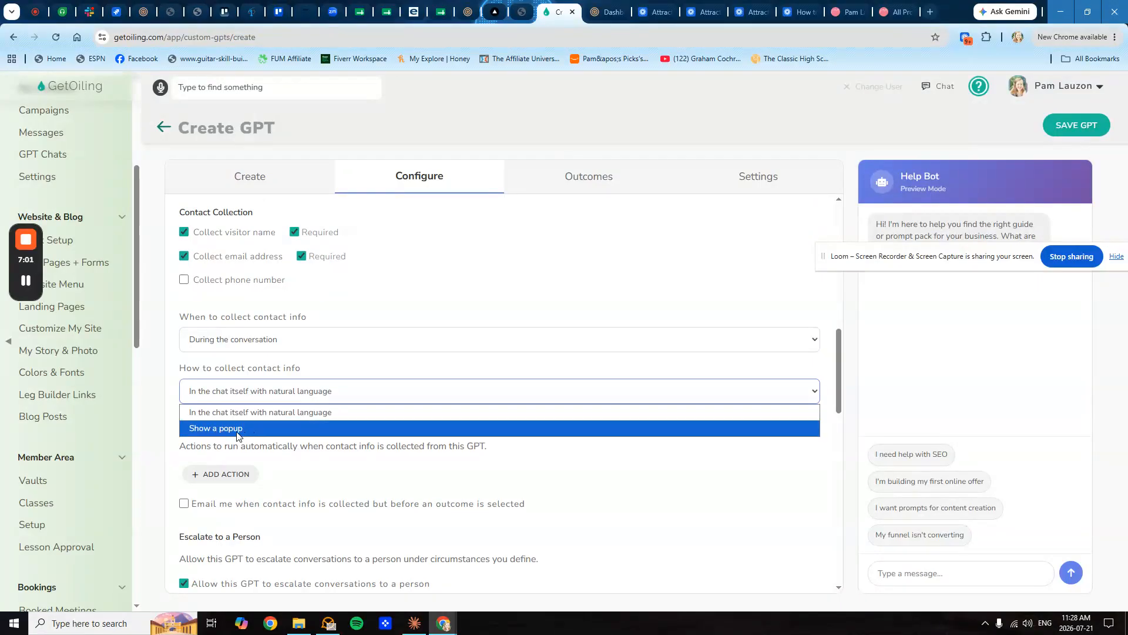
{"action": "left_click", "coordinate": [168, 427]}
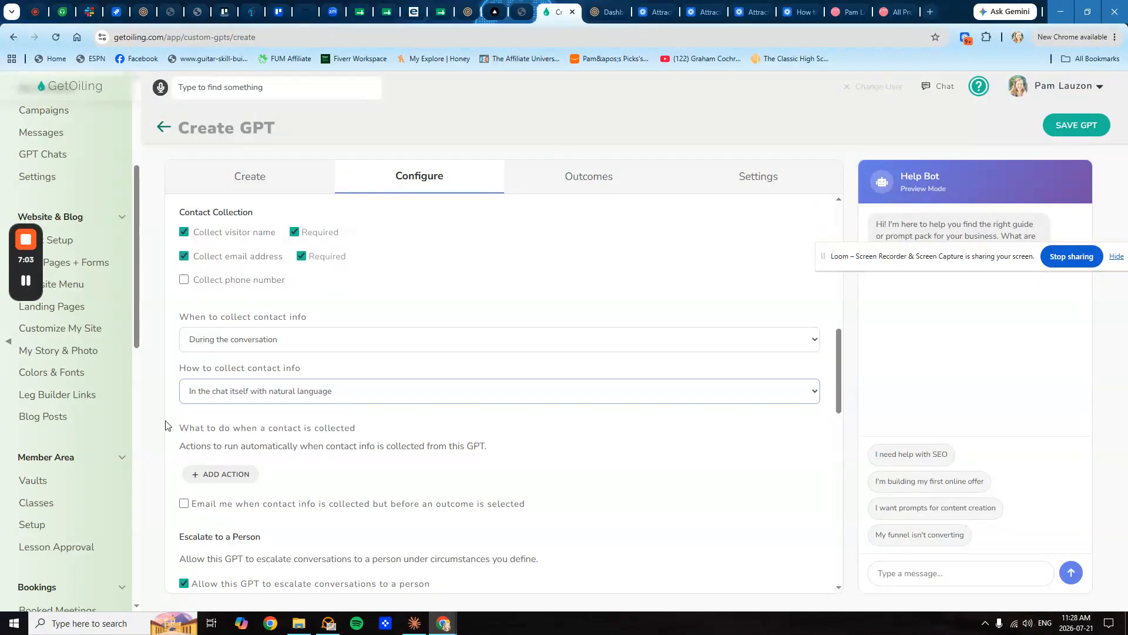
{"action": "scroll", "coordinate": [182, 434], "scroll_direction": "down", "scroll_amount": 1}
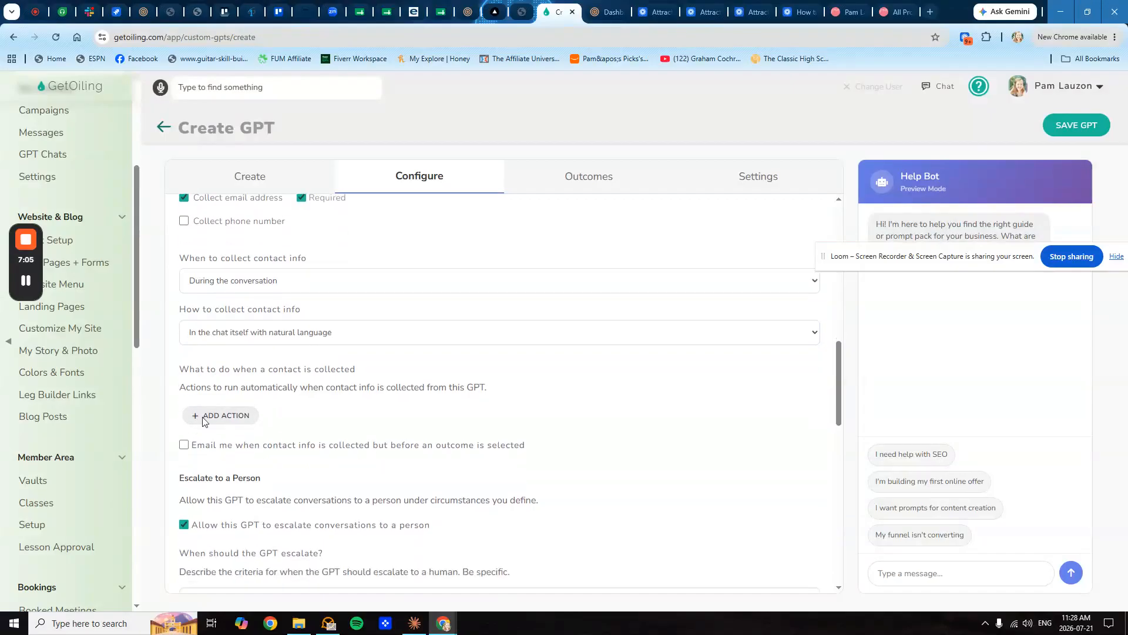
{"action": "scroll", "coordinate": [213, 440], "scroll_direction": "down", "scroll_amount": 2}
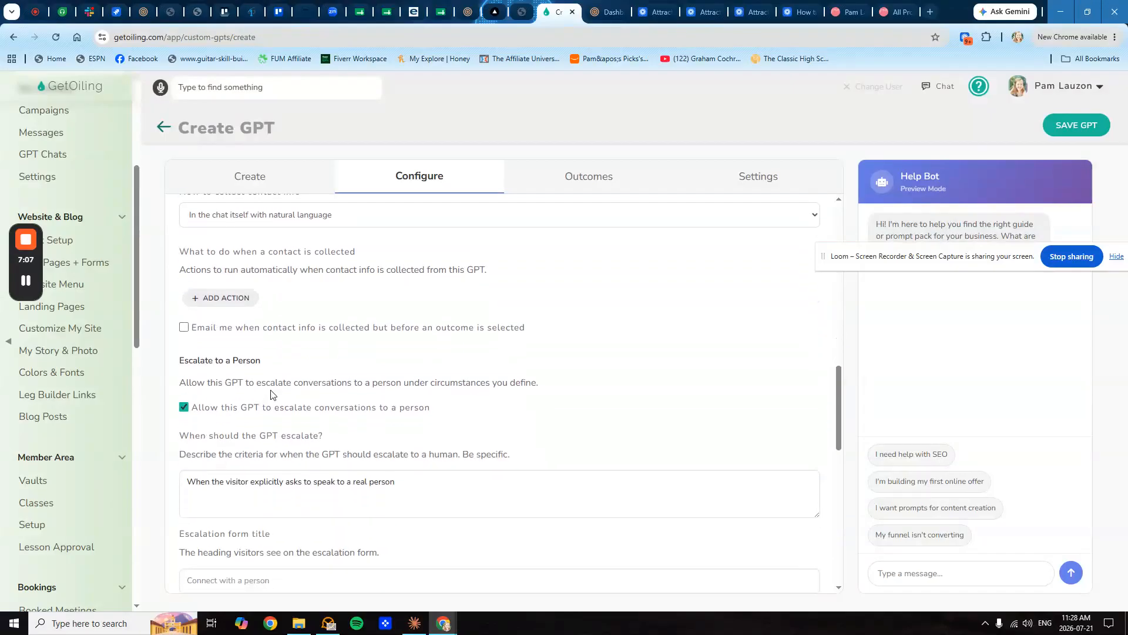
{"action": "scroll", "coordinate": [218, 493], "scroll_direction": "down", "scroll_amount": 4}
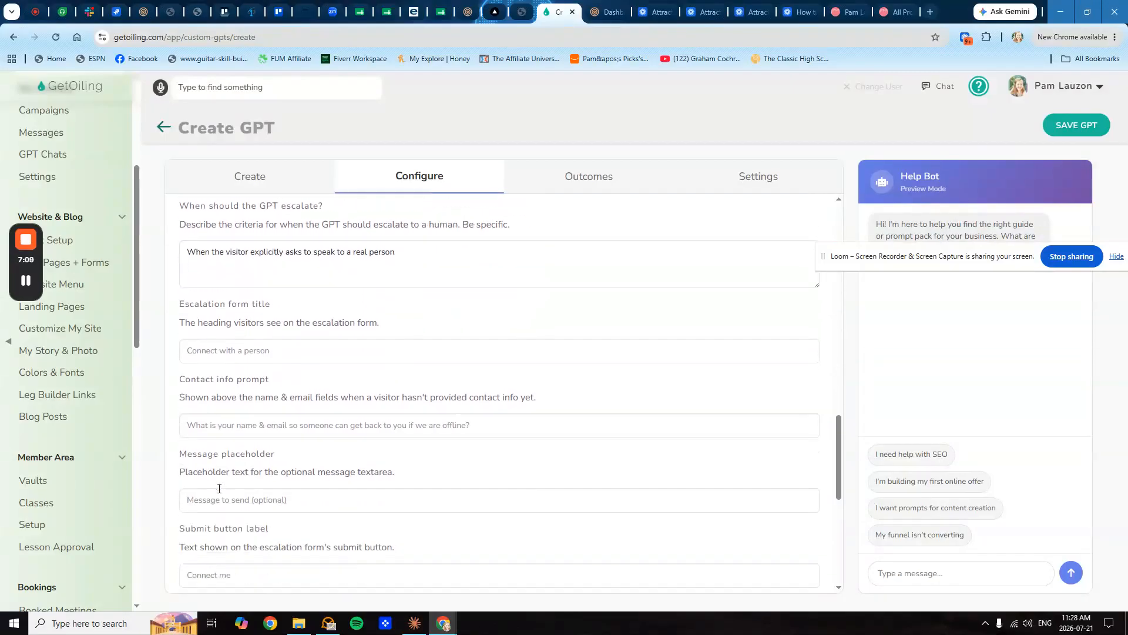
{"action": "scroll", "coordinate": [224, 517], "scroll_direction": "down", "scroll_amount": 4}
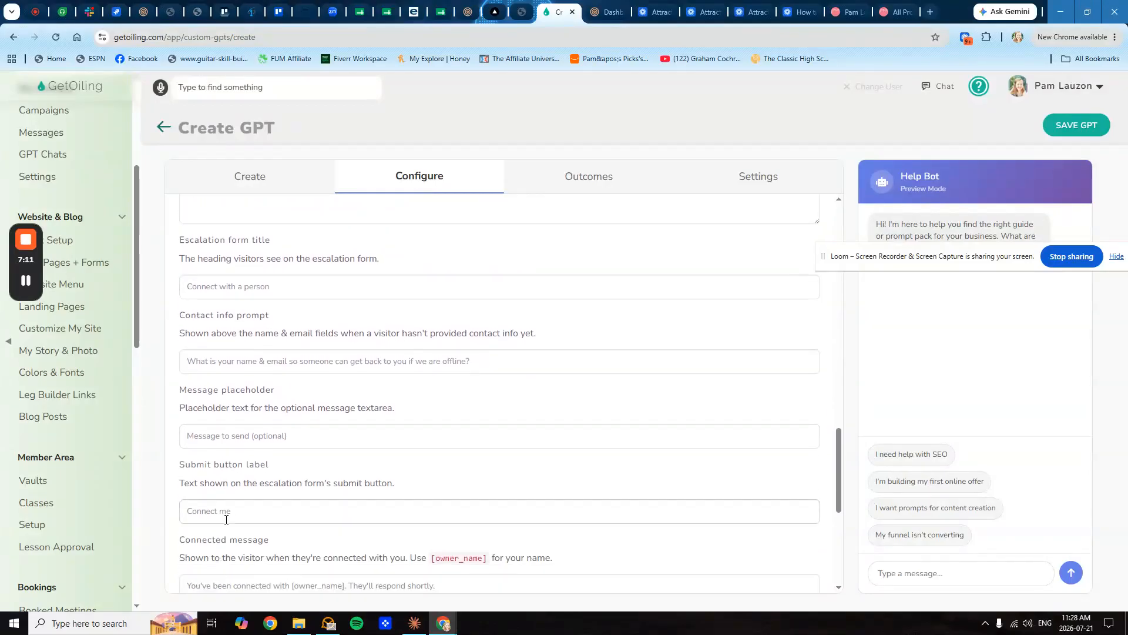
{"action": "scroll", "coordinate": [238, 467], "scroll_direction": "down", "scroll_amount": 2}
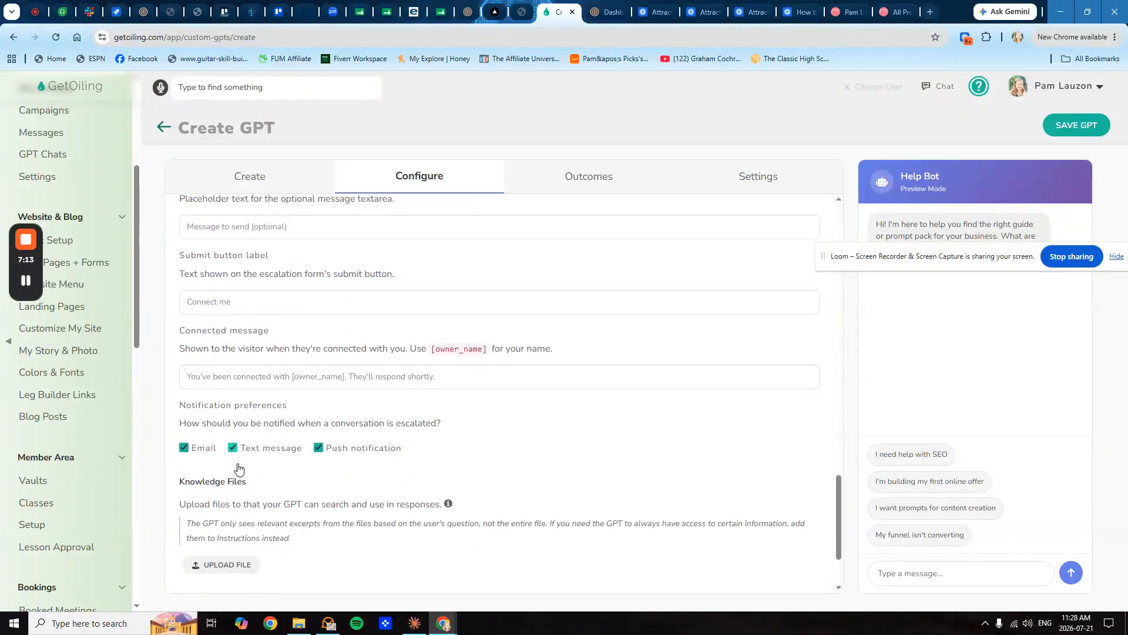
{"action": "scroll", "coordinate": [360, 318], "scroll_direction": "up", "scroll_amount": 10}
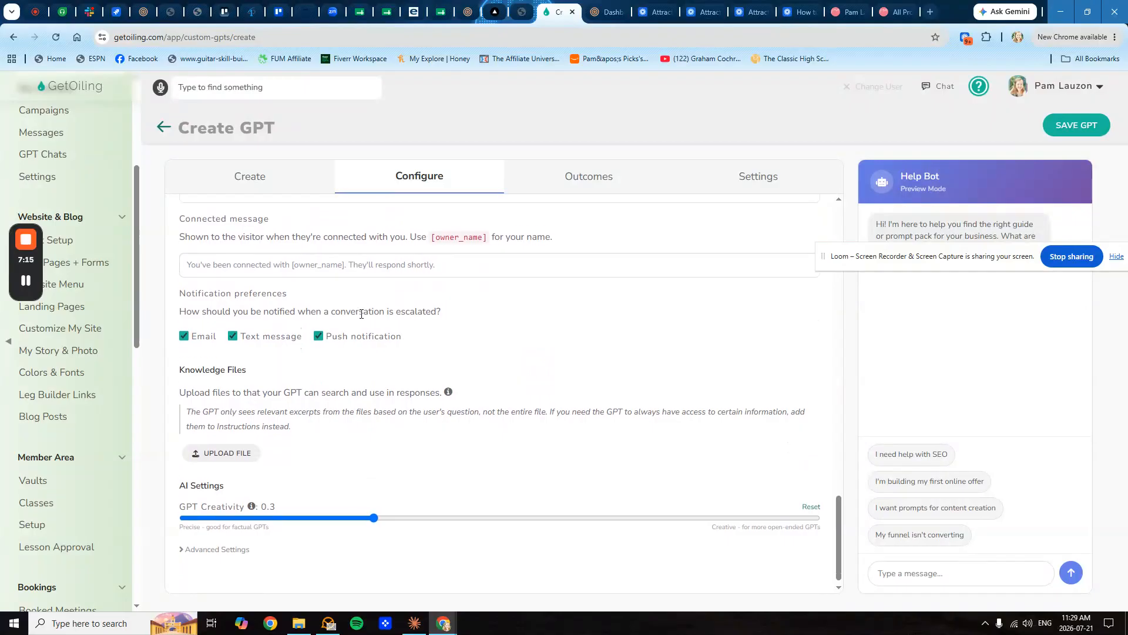
{"action": "scroll", "coordinate": [364, 329], "scroll_direction": "up", "scroll_amount": 3}
{"action": "scroll", "coordinate": [364, 329], "scroll_direction": "down", "scroll_amount": 12}
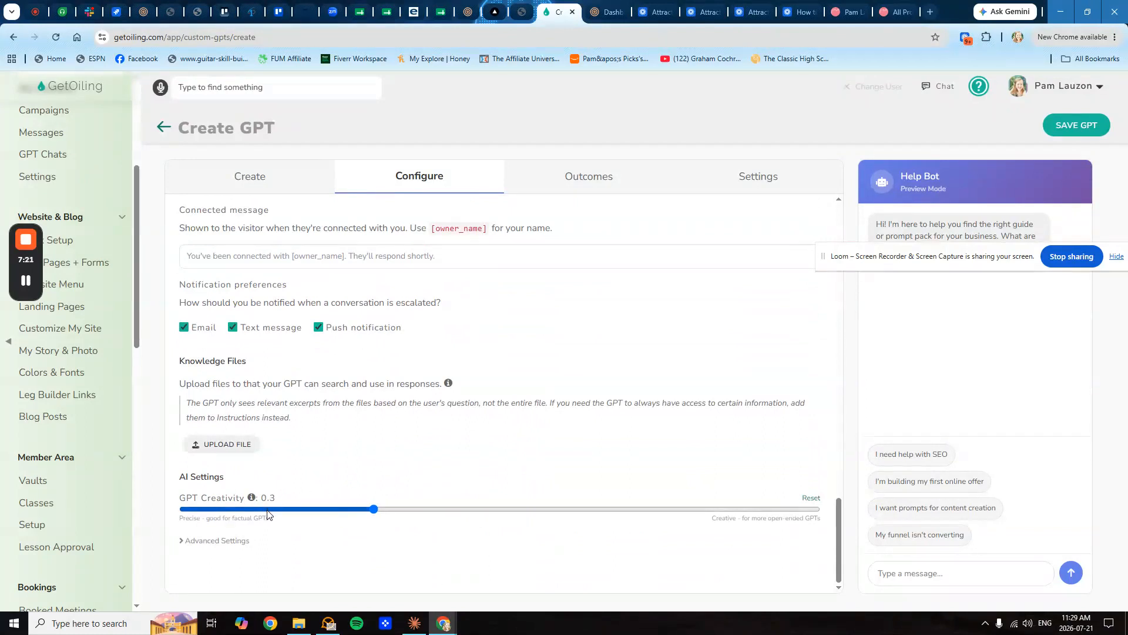
{"action": "mouse_move", "coordinate": [252, 500]}
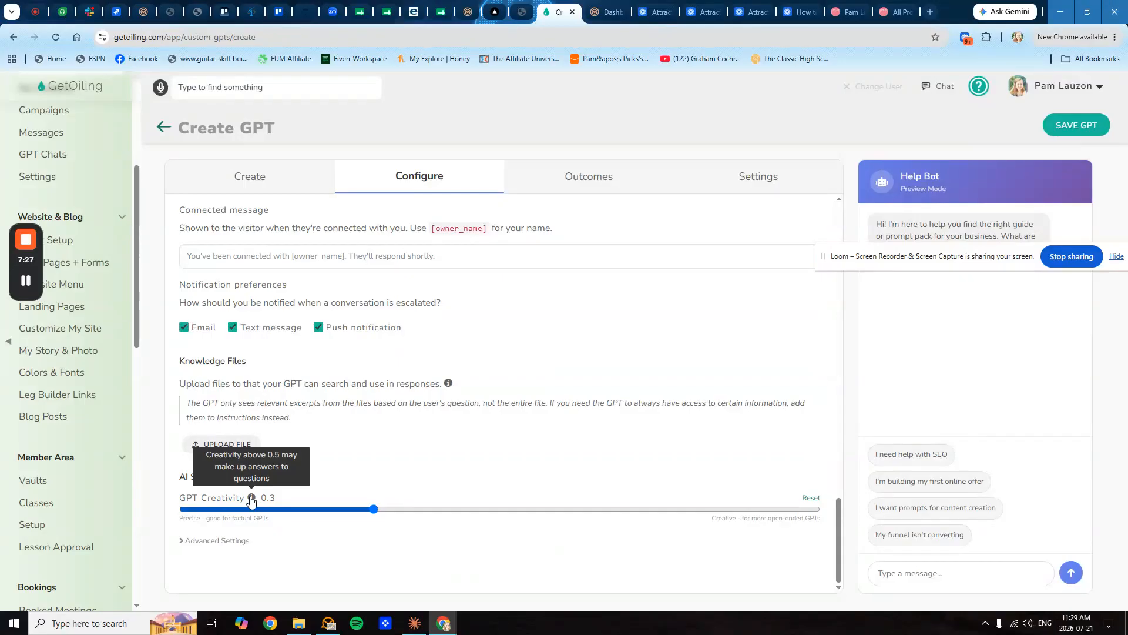
{"action": "left_click_drag", "start_coordinate": [374, 515], "coordinate": [310, 515]}
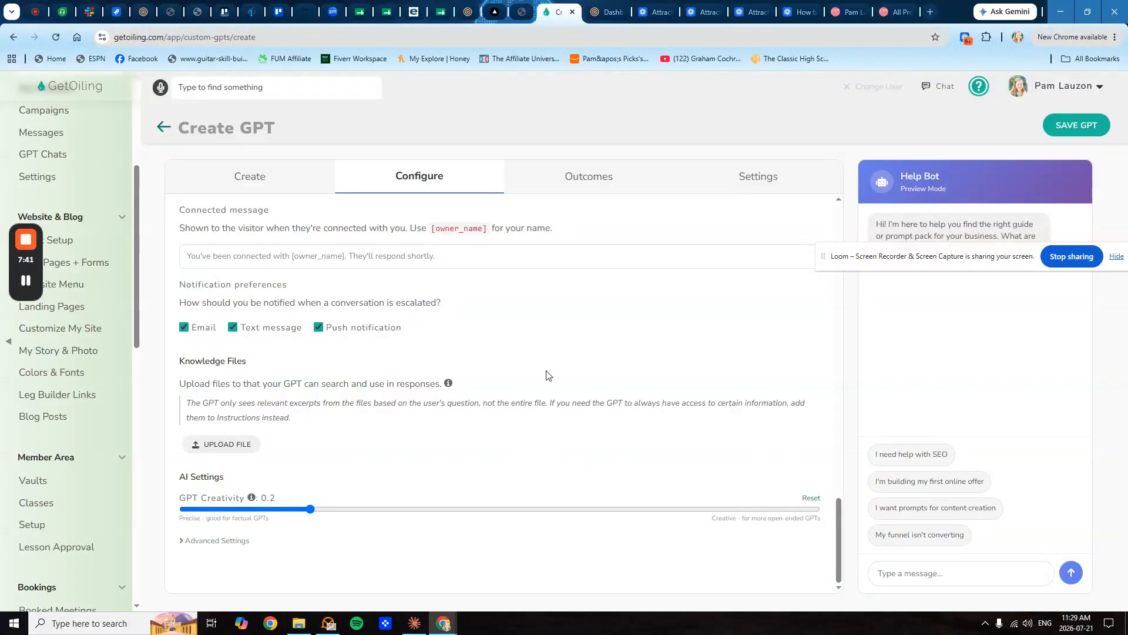
- Review the Outcomes tab: thank-you message and product-interest outcomes tagged SEO, Funnel, etc
{"action": "left_click", "coordinate": [584, 182]}
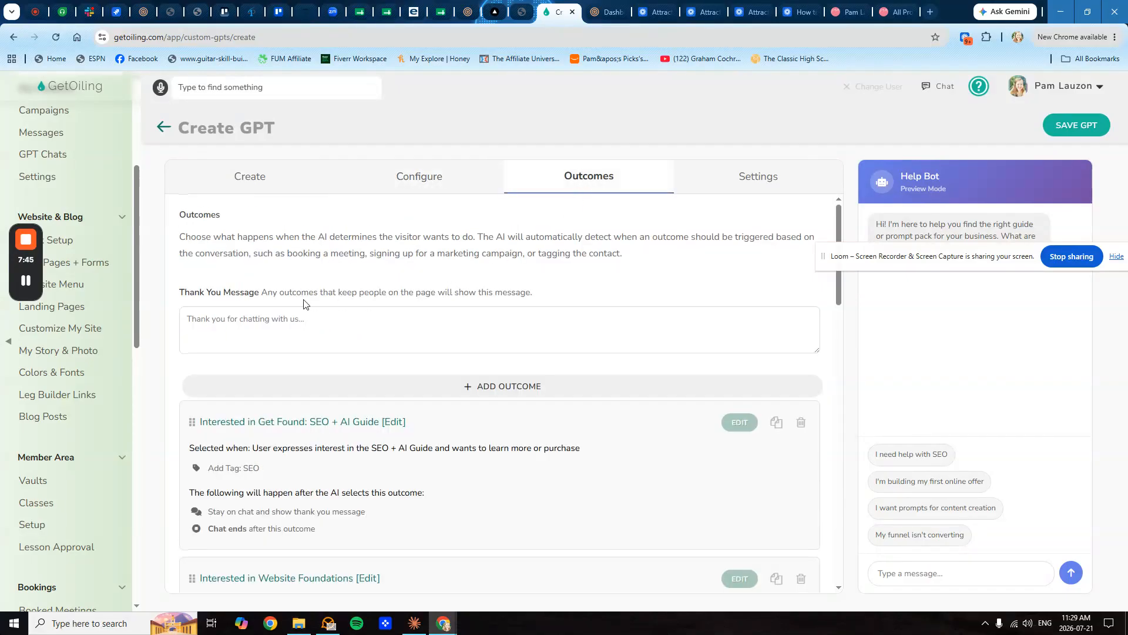
{"action": "scroll", "coordinate": [332, 336], "scroll_direction": "down", "scroll_amount": 3}
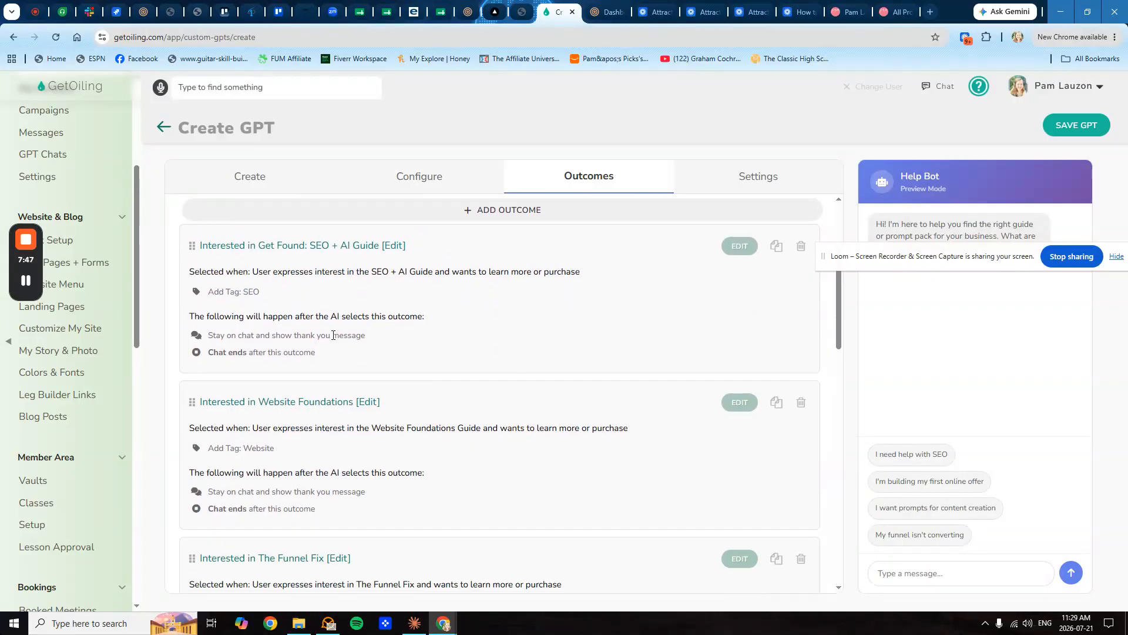
{"action": "scroll", "coordinate": [318, 329], "scroll_direction": "up", "scroll_amount": 2}
{"action": "scroll", "coordinate": [352, 295], "scroll_direction": "down", "scroll_amount": 10}
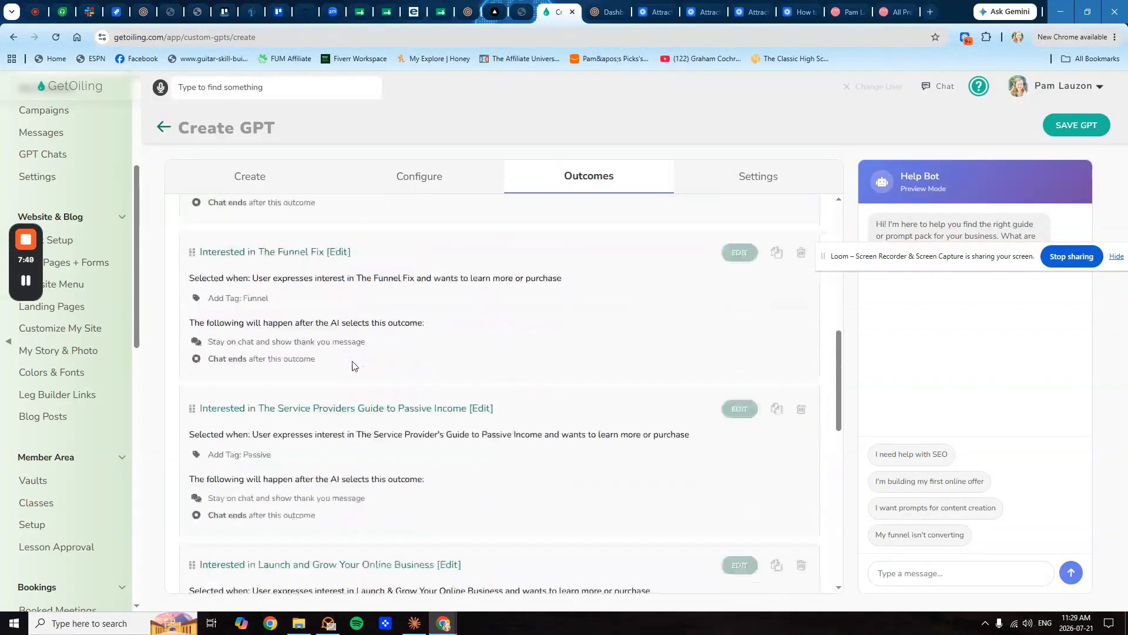
{"action": "scroll", "coordinate": [354, 365], "scroll_direction": "down", "scroll_amount": 3}
{"action": "scroll", "coordinate": [341, 317], "scroll_direction": "up", "scroll_amount": 12}
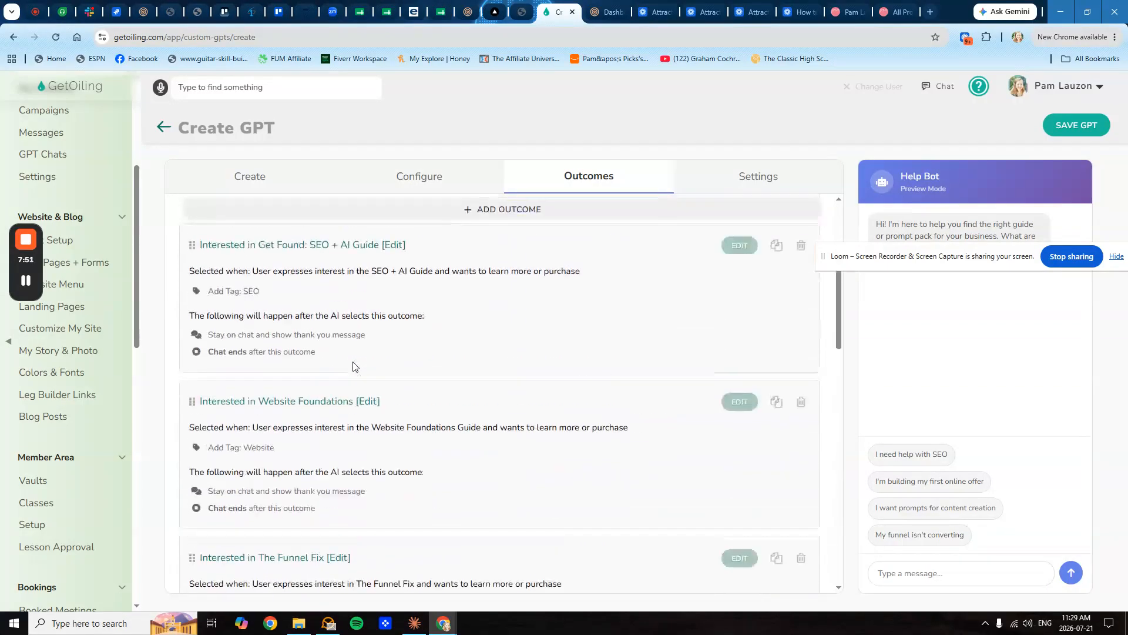
{"action": "scroll", "coordinate": [358, 411], "scroll_direction": "up", "scroll_amount": 2}
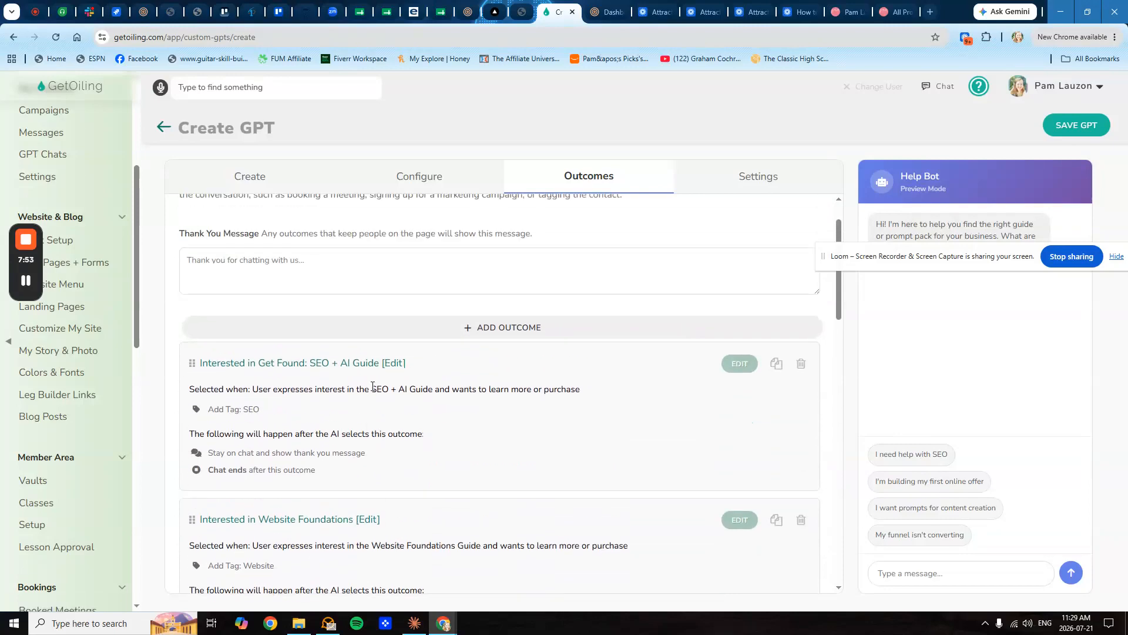
- Delete the Add Tag SEO action from Get Found: SEO + AI Guide and add a blank action
{"action": "left_click", "coordinate": [742, 363]}
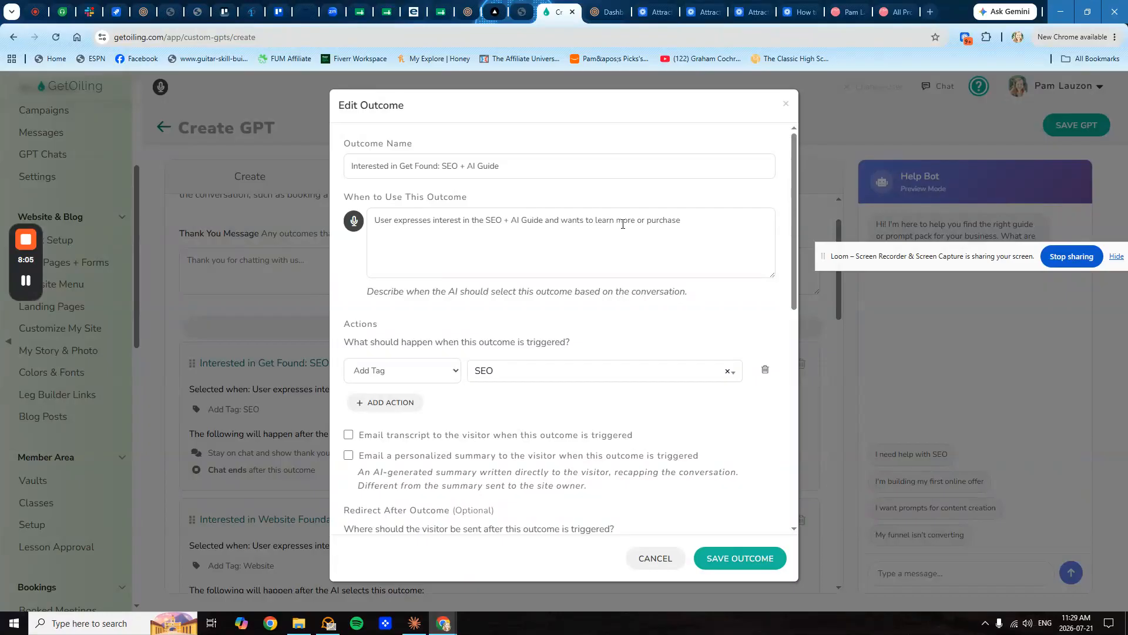
{"action": "scroll", "coordinate": [653, 226], "scroll_direction": "down", "scroll_amount": 1}
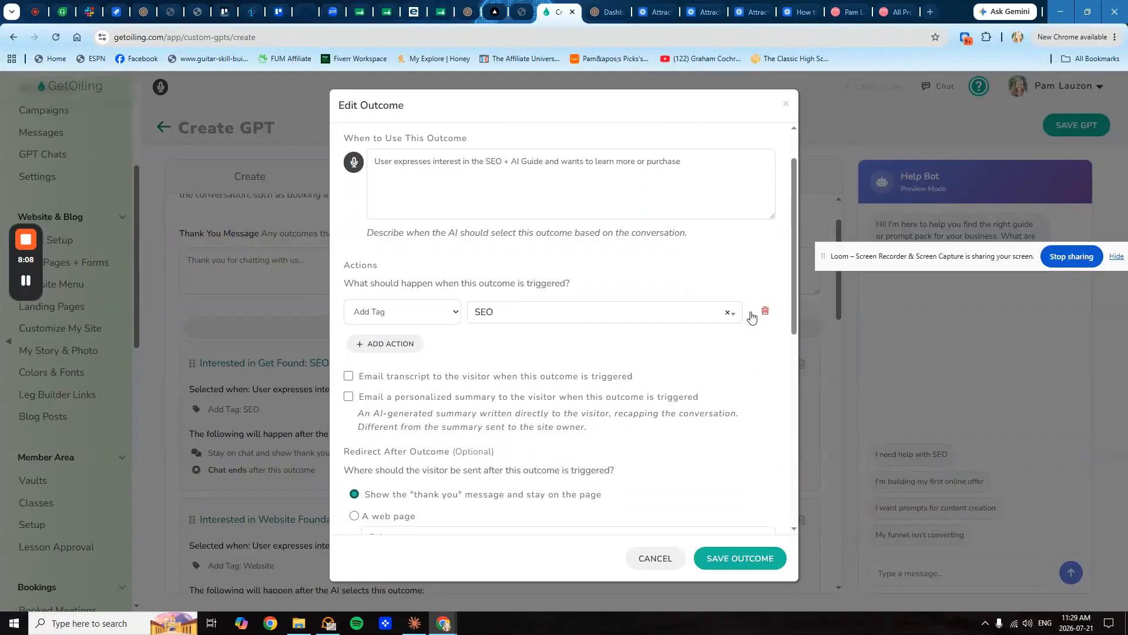
{"action": "left_click", "coordinate": [764, 311]}
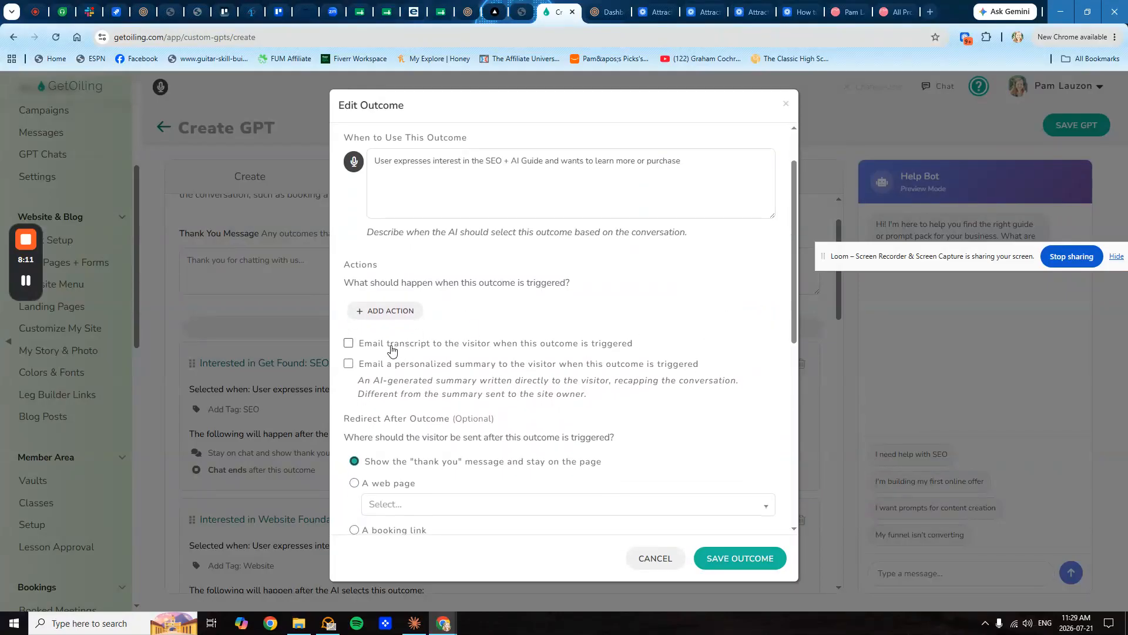
{"action": "scroll", "coordinate": [392, 350], "scroll_direction": "down", "scroll_amount": 1}
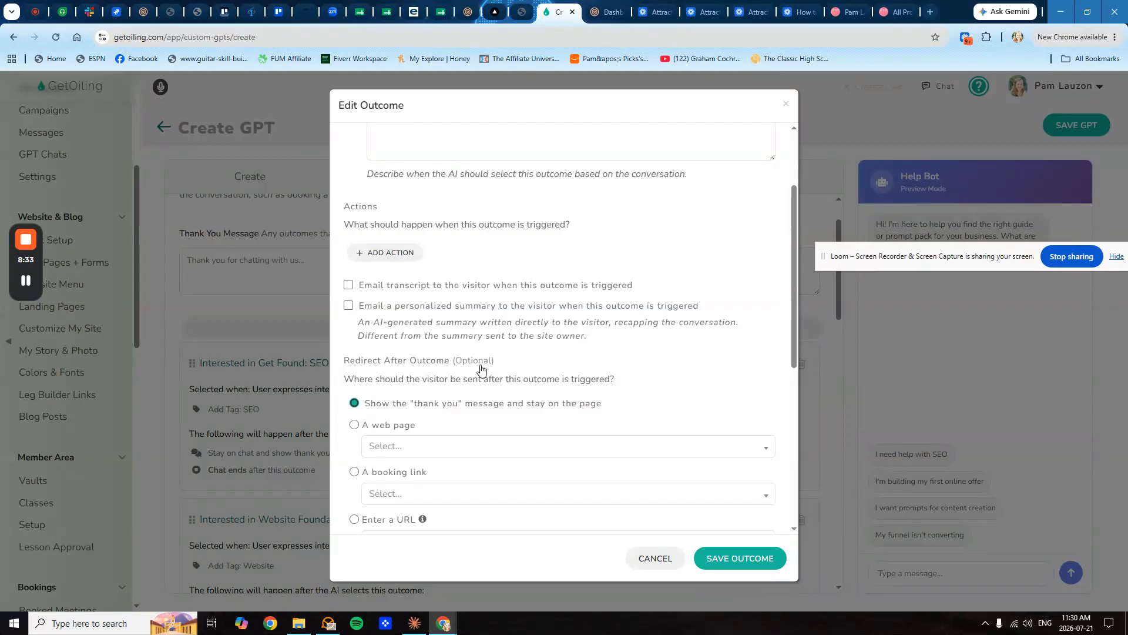
{"action": "left_click", "coordinate": [393, 256]}
{"action": "left_click", "coordinate": [399, 253]}
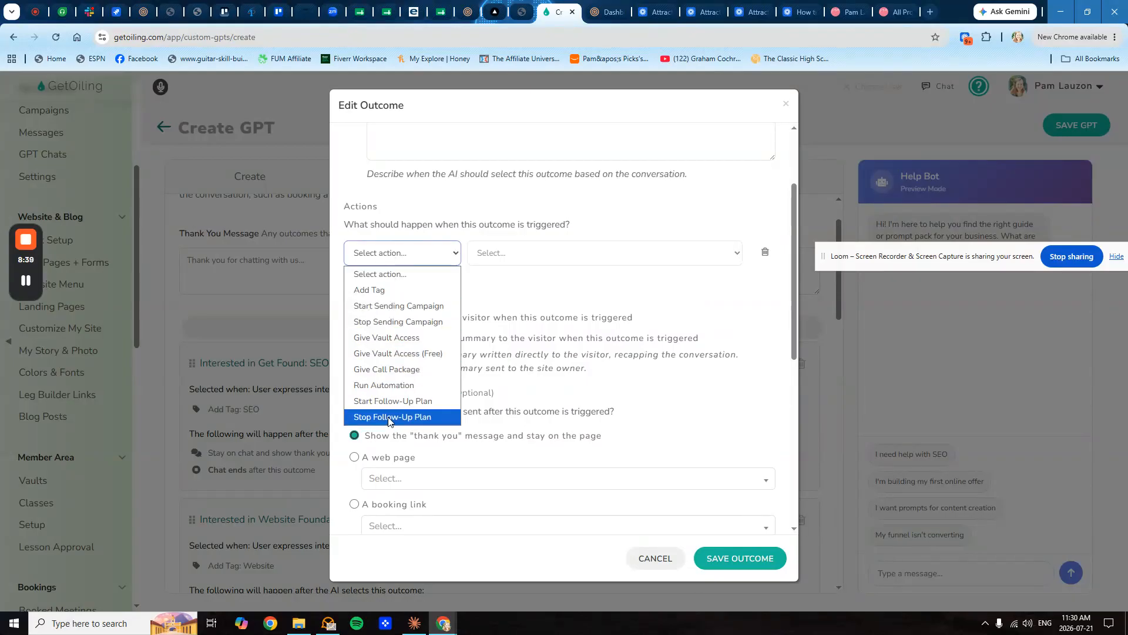
- Dismiss the unused action type list and choose the Enter a URL redirect option
{"action": "left_click", "coordinate": [448, 253]}
{"action": "scroll", "coordinate": [498, 358], "scroll_direction": "down", "scroll_amount": 3}
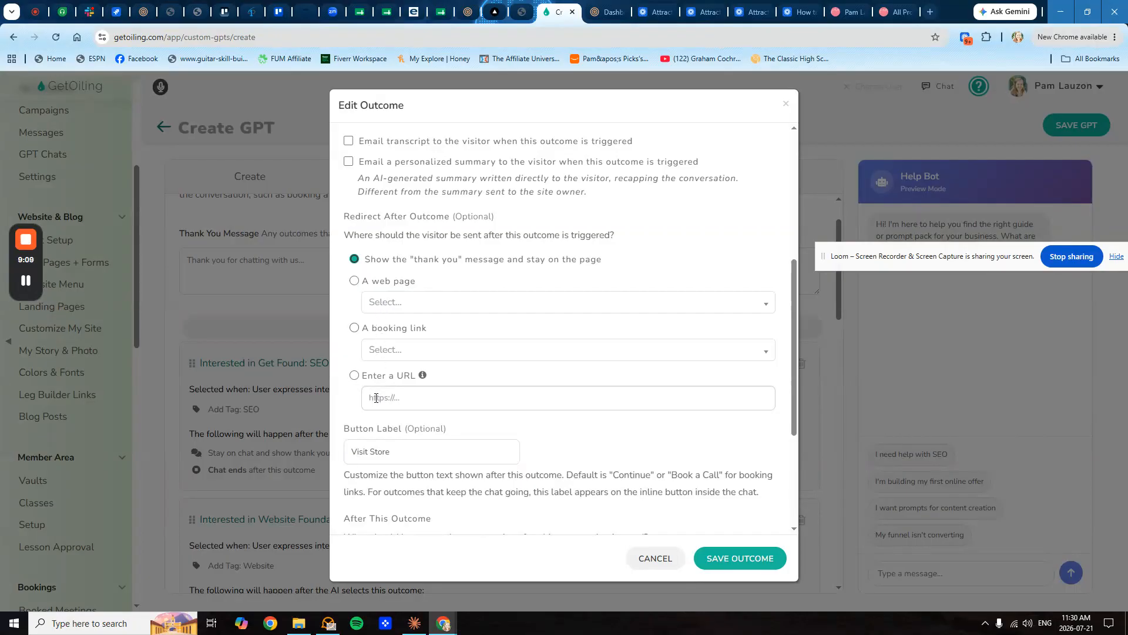
{"action": "scroll", "coordinate": [422, 389], "scroll_direction": "down", "scroll_amount": 2}
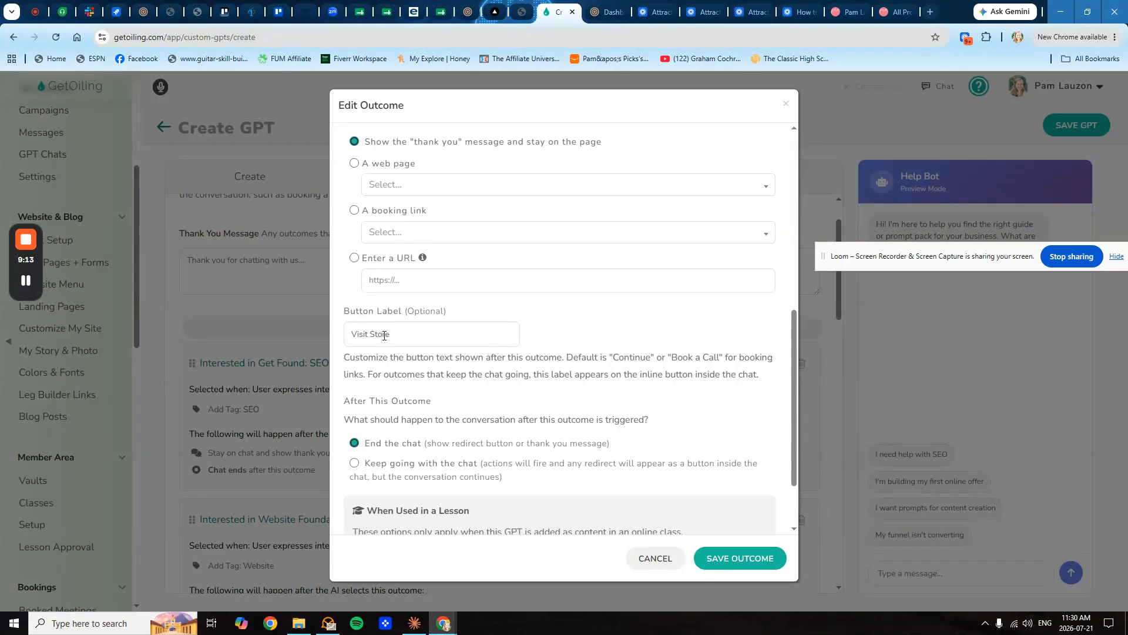
{"action": "scroll", "coordinate": [391, 355], "scroll_direction": "down", "scroll_amount": 2}
{"action": "scroll", "coordinate": [388, 356], "scroll_direction": "up", "scroll_amount": 3}
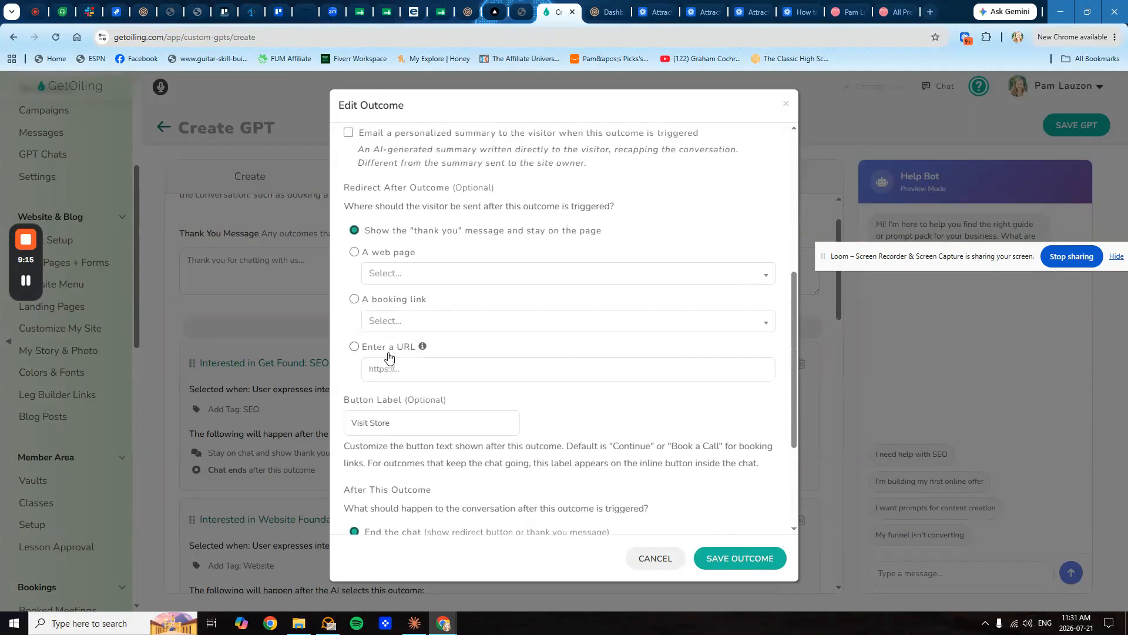
{"action": "left_click", "coordinate": [383, 370]}
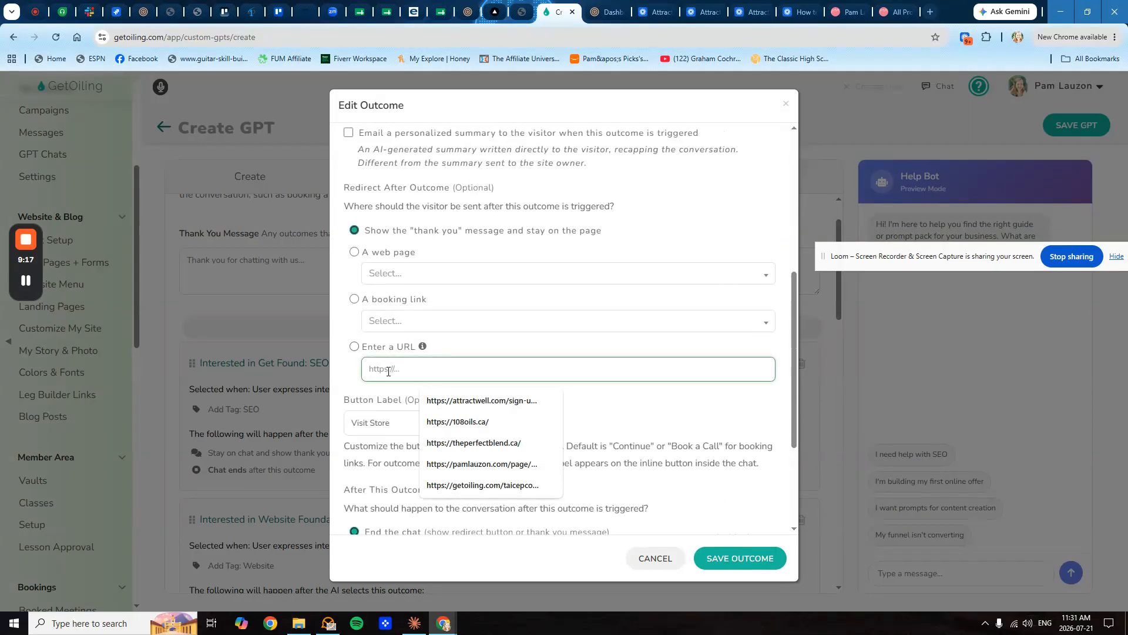
{"action": "left_click", "coordinate": [360, 411]}
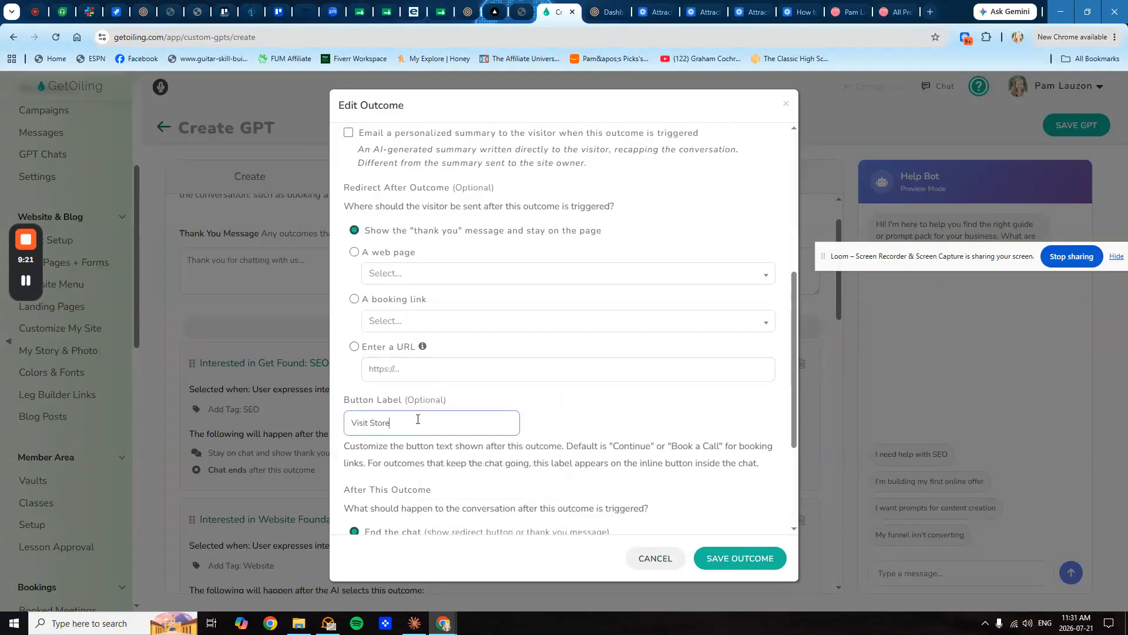
{"action": "scroll", "coordinate": [418, 419], "scroll_direction": "down", "scroll_amount": 1}
{"action": "scroll", "coordinate": [406, 338], "scroll_direction": "down", "scroll_amount": 2}
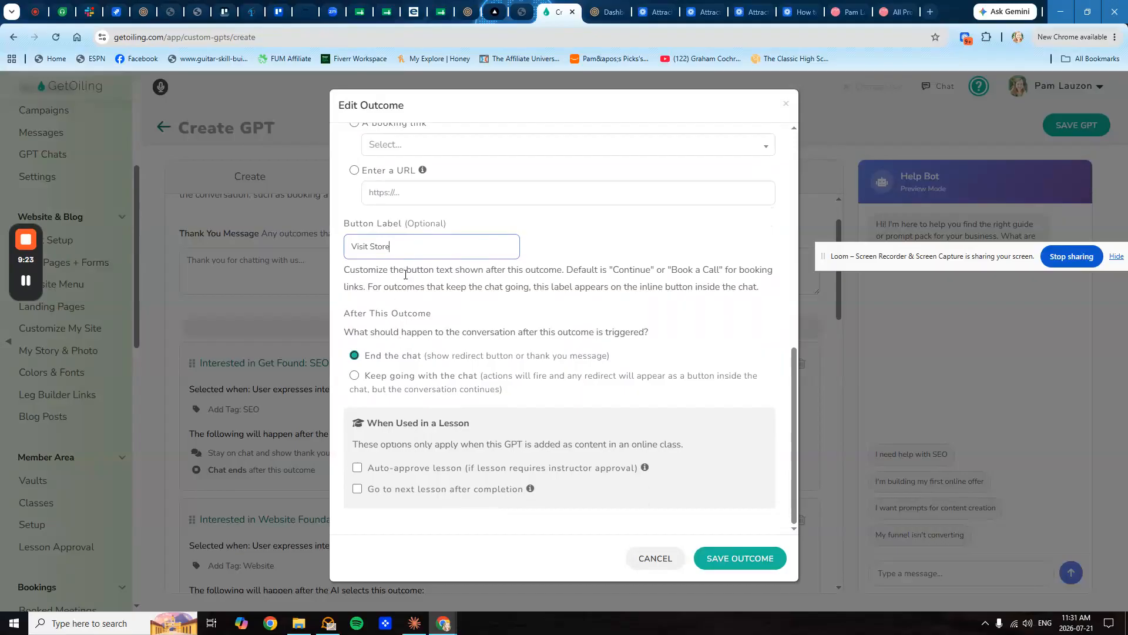
{"action": "scroll", "coordinate": [406, 274], "scroll_direction": "up", "scroll_amount": 2}
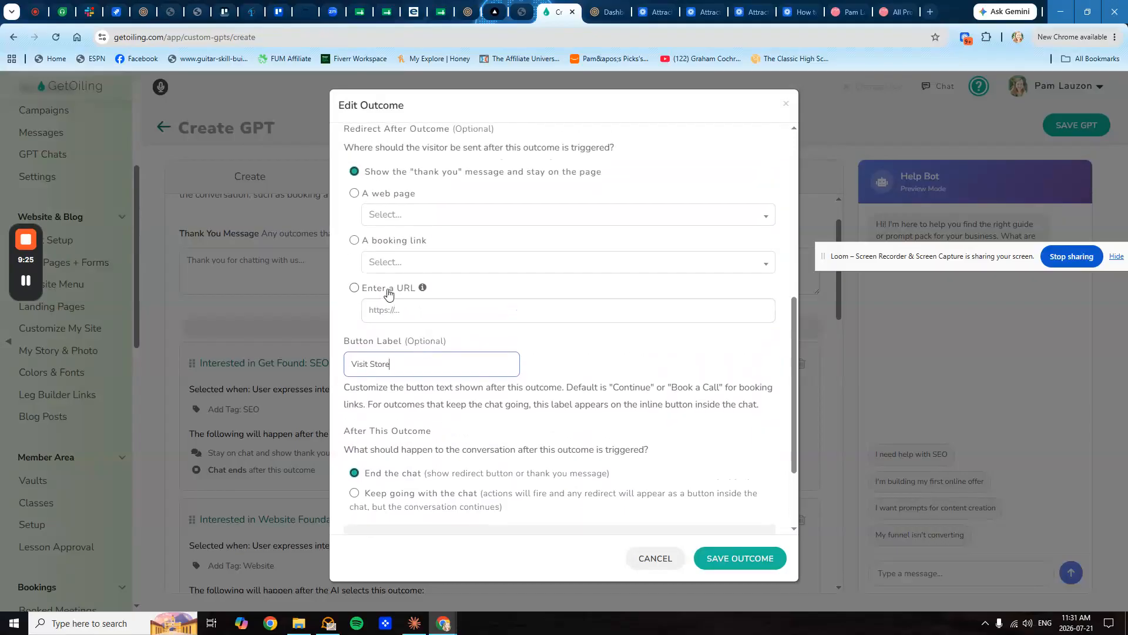
{"action": "left_click", "coordinate": [387, 293]}
{"action": "left_click", "coordinate": [386, 303]}
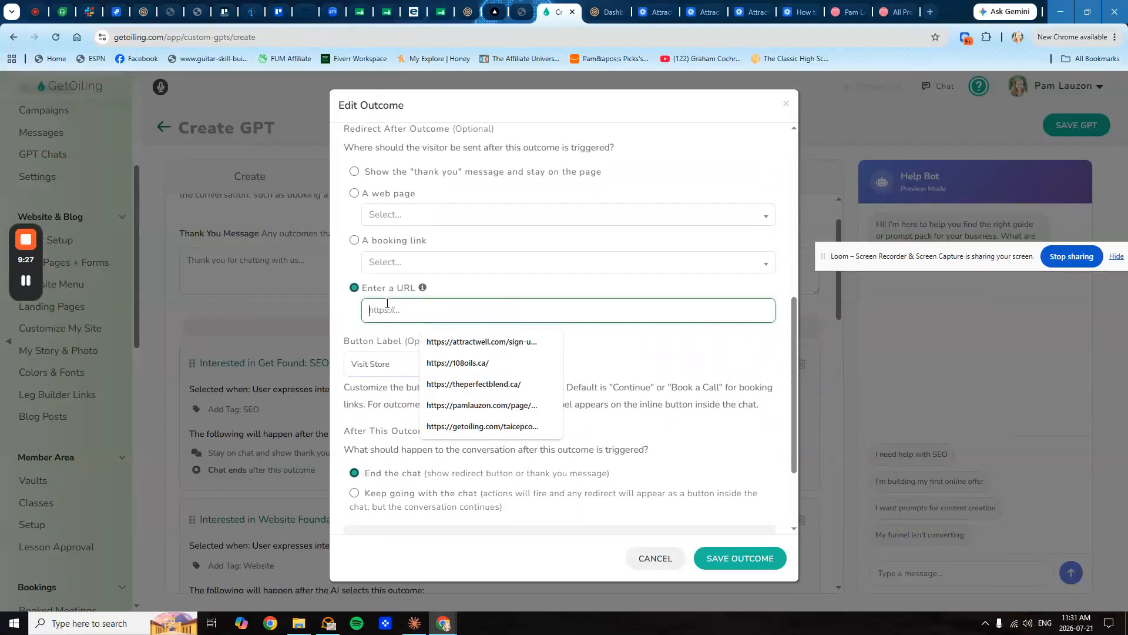
{"action": "type", "text": "https://pamlauzon.com/store"}
{"action": "left_click", "coordinate": [356, 355]}
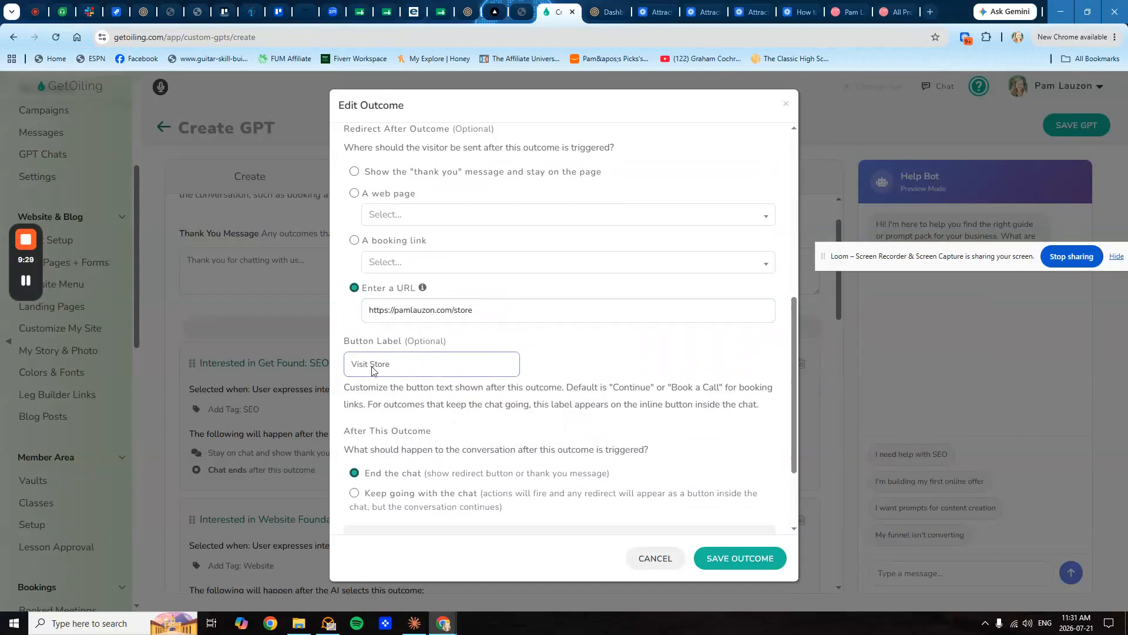
{"action": "scroll", "coordinate": [484, 424], "scroll_direction": "down", "scroll_amount": 2}
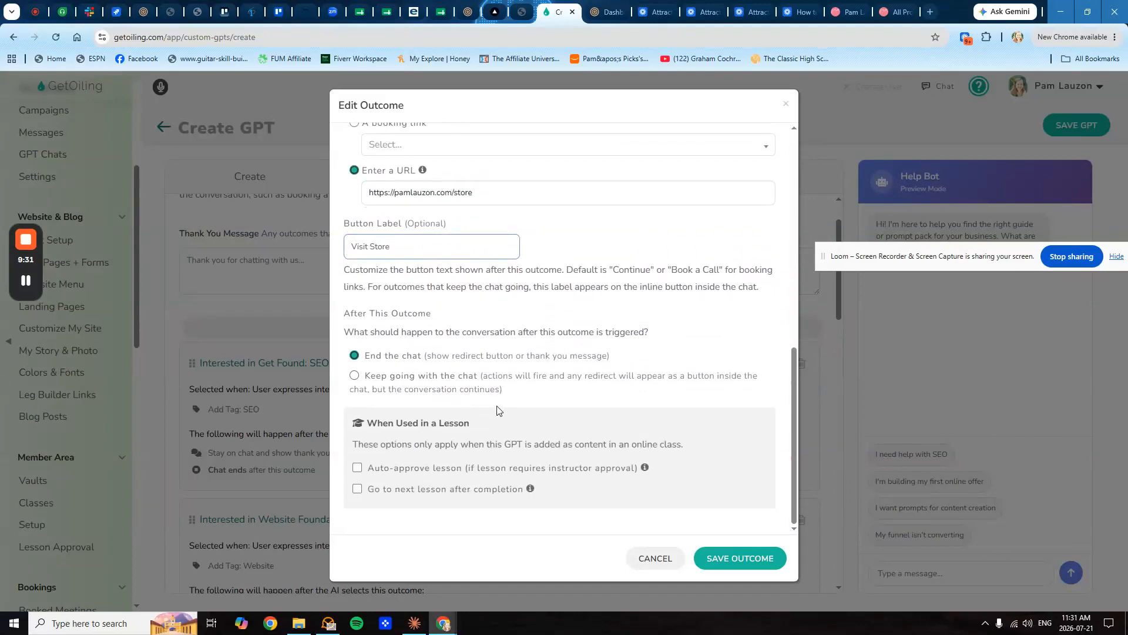
- Save the store-redirect outcome and go to the Help Bot's Settings
{"action": "left_click", "coordinate": [731, 557]}
{"action": "scroll", "coordinate": [453, 397], "scroll_direction": "down", "scroll_amount": 5}
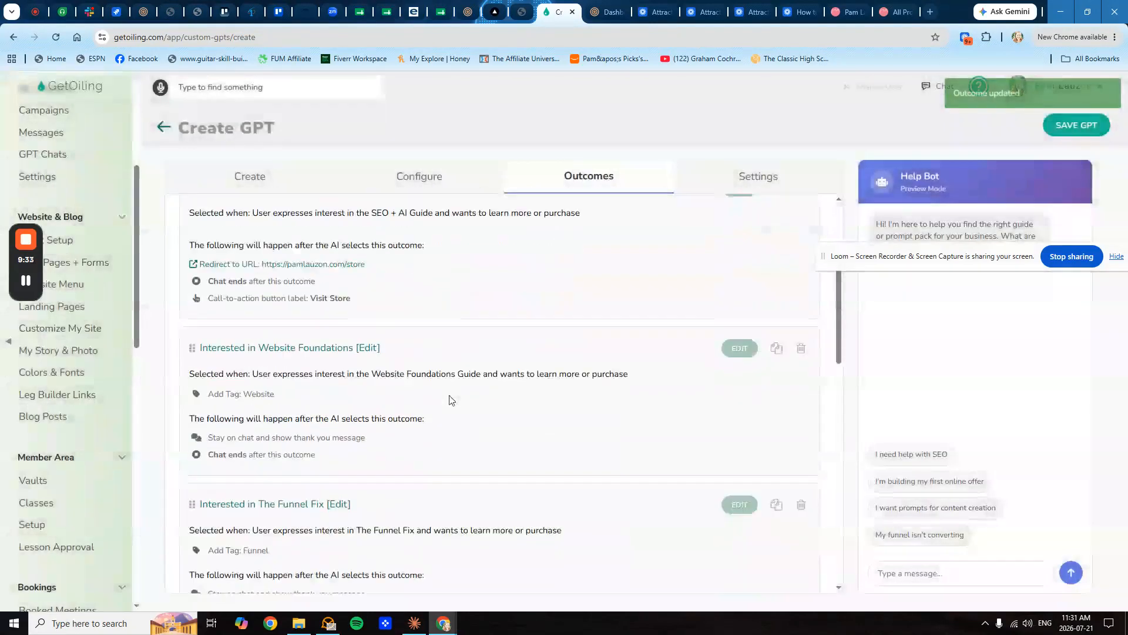
{"action": "scroll", "coordinate": [379, 438], "scroll_direction": "down", "scroll_amount": 8}
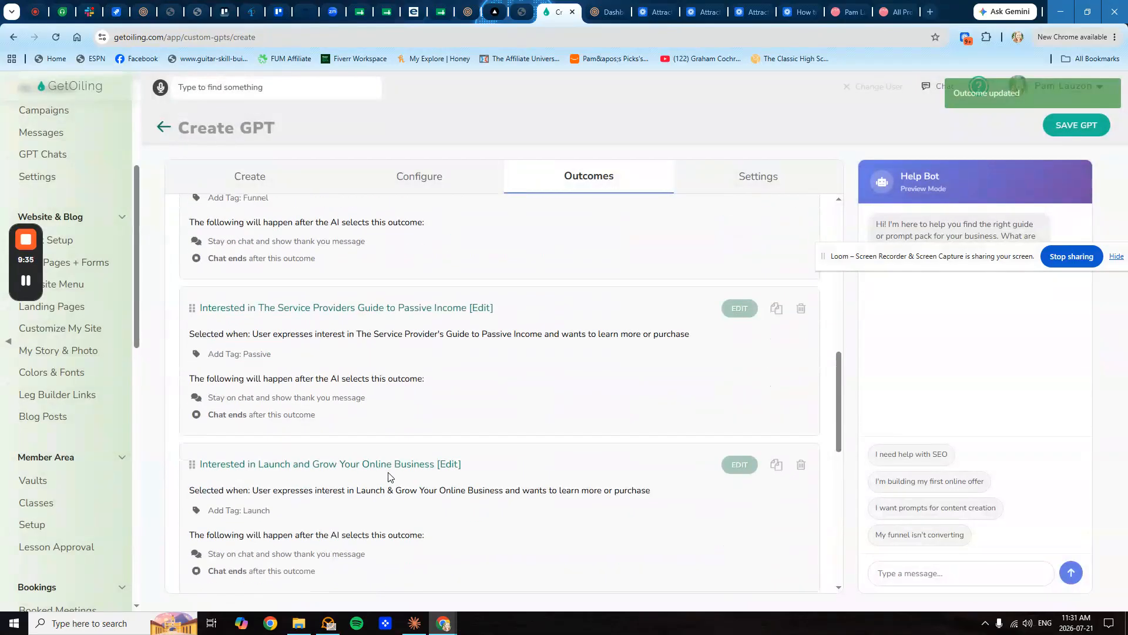
{"action": "scroll", "coordinate": [388, 462], "scroll_direction": "down", "scroll_amount": 5}
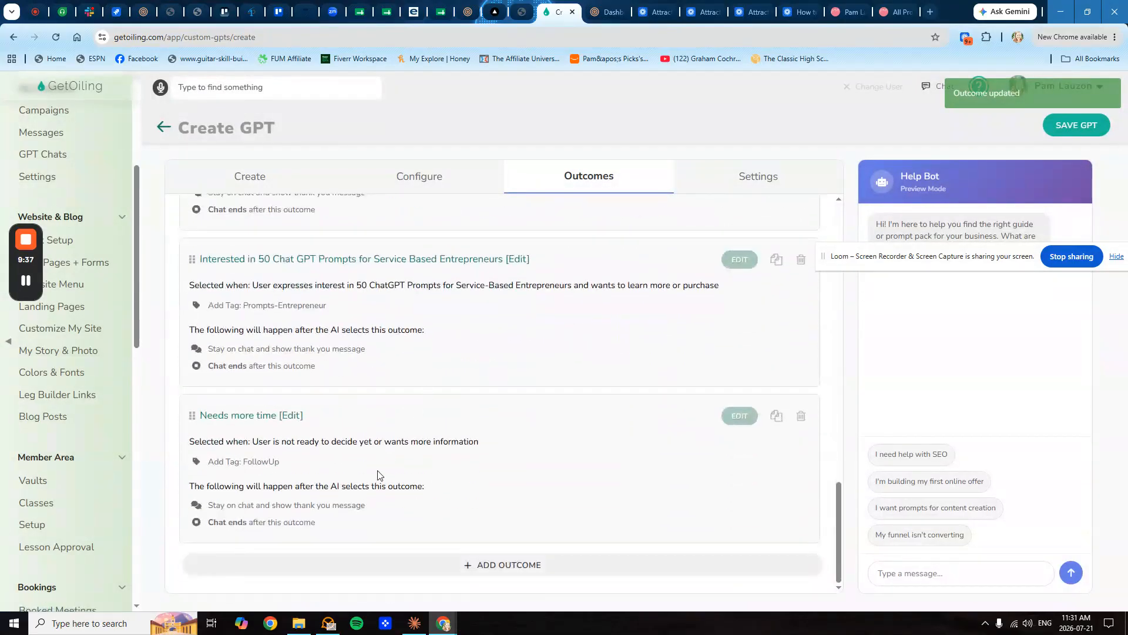
{"action": "left_click", "coordinate": [727, 185]}
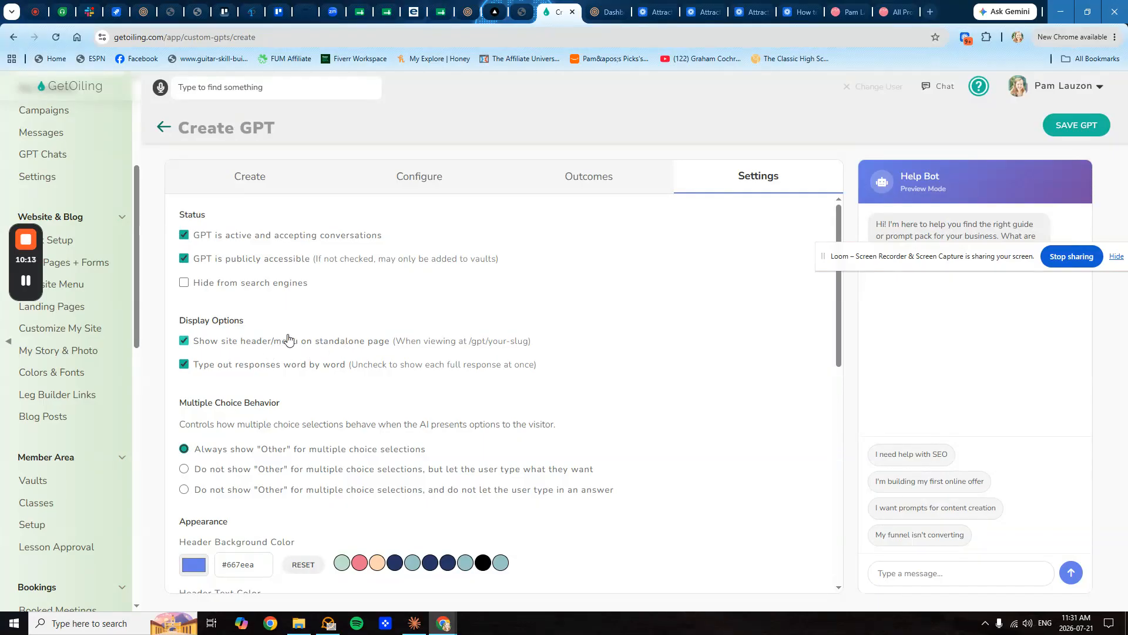
- Review the settings down to the SEO and social image fields, then save the Help Bot GPT
{"action": "scroll", "coordinate": [294, 359], "scroll_direction": "down", "scroll_amount": 4}
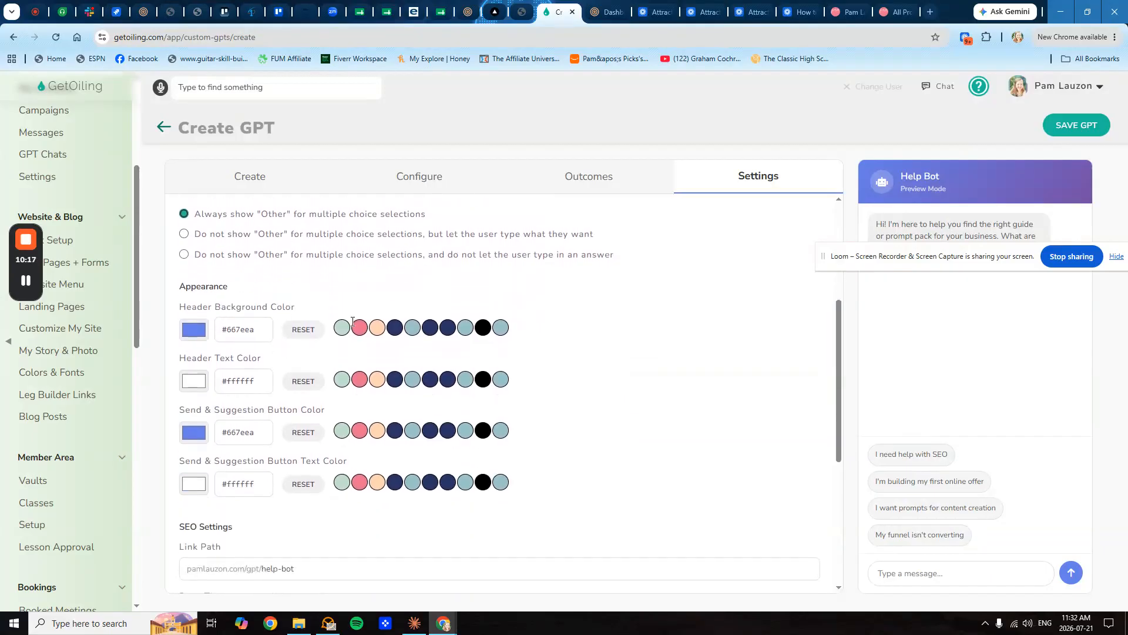
{"action": "scroll", "coordinate": [317, 392], "scroll_direction": "down", "scroll_amount": 4}
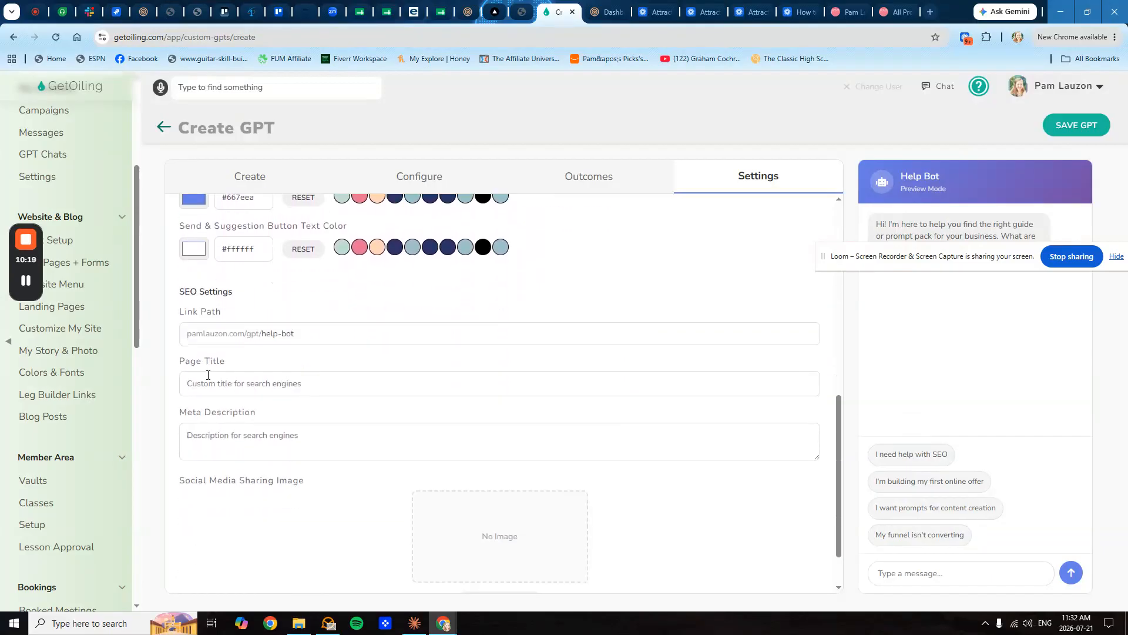
{"action": "scroll", "coordinate": [225, 378], "scroll_direction": "down", "scroll_amount": 1}
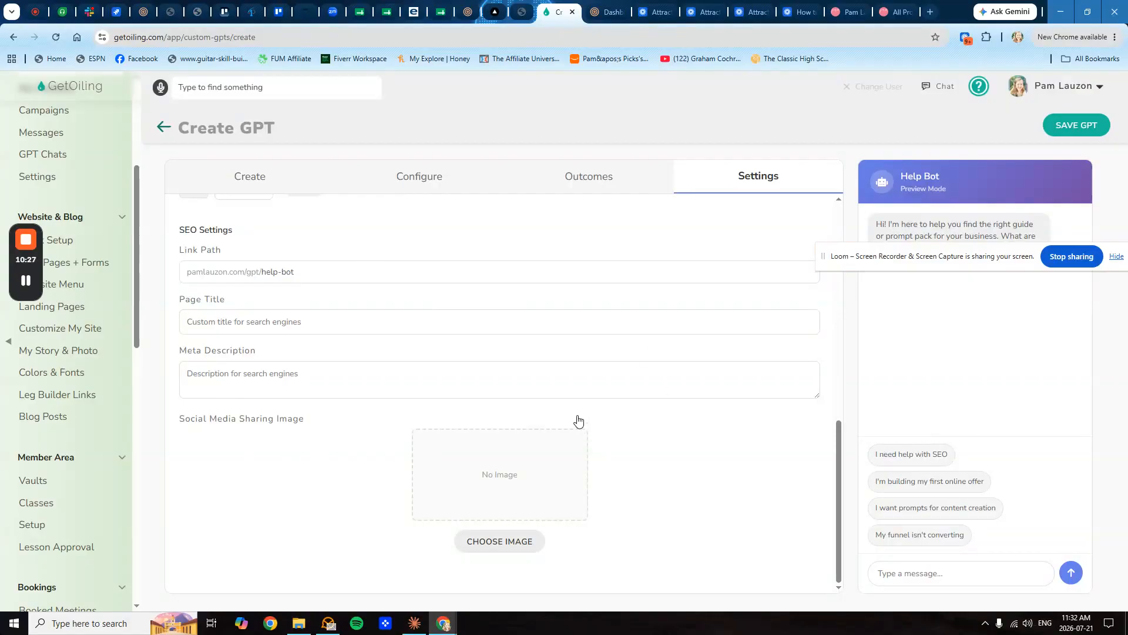
{"action": "left_click", "coordinate": [1071, 121]}
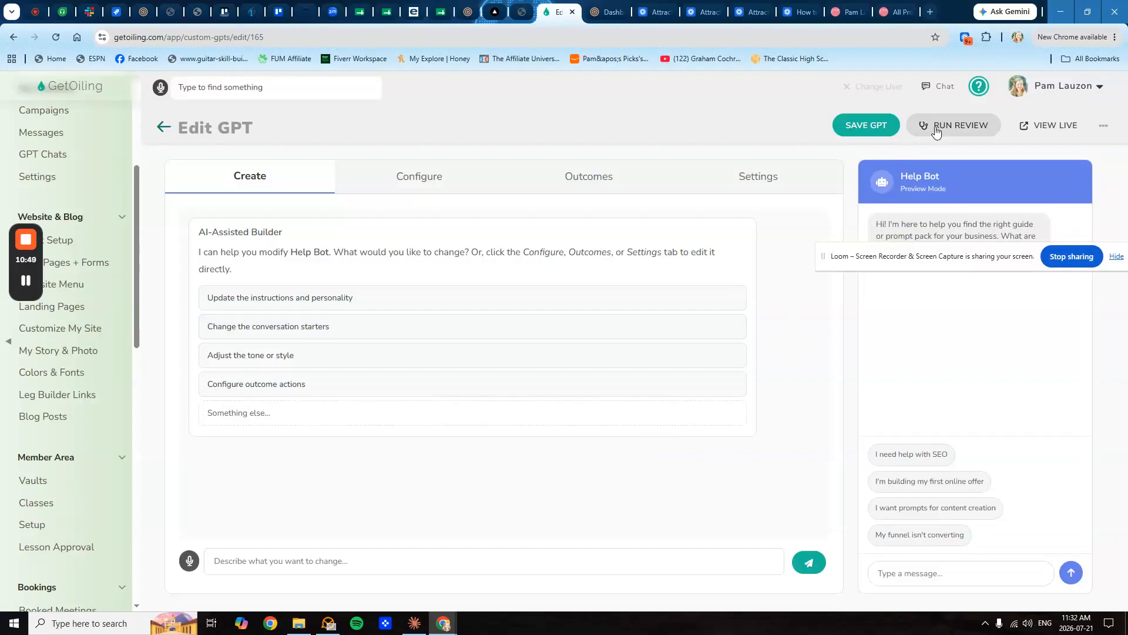
{"action": "left_click", "coordinate": [1033, 125]}
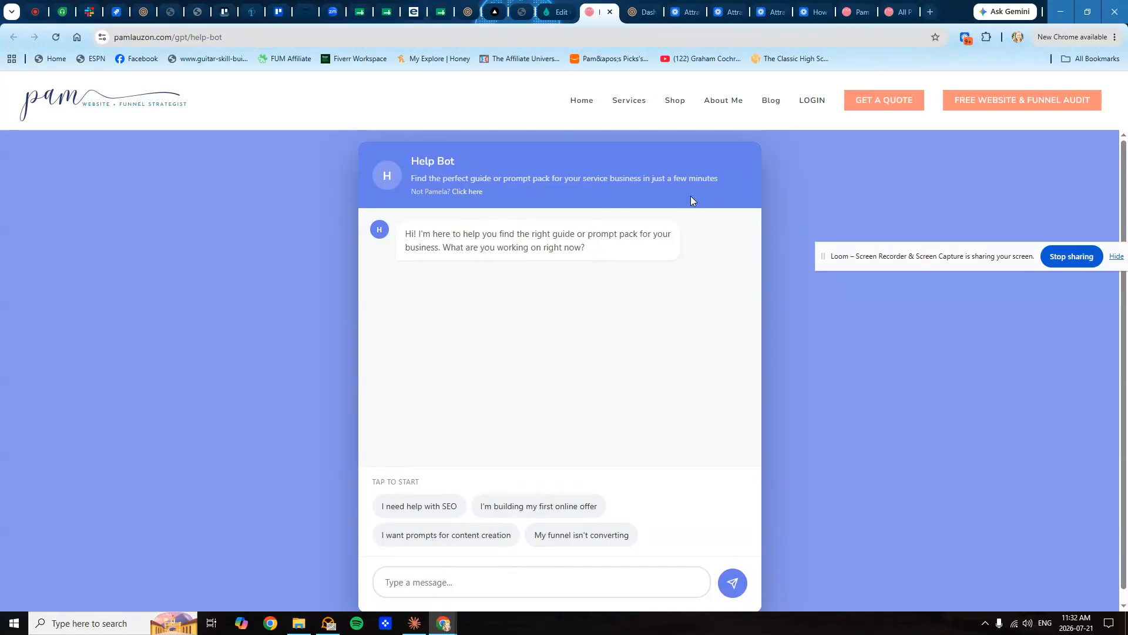
{"action": "left_click", "coordinate": [556, 12]}
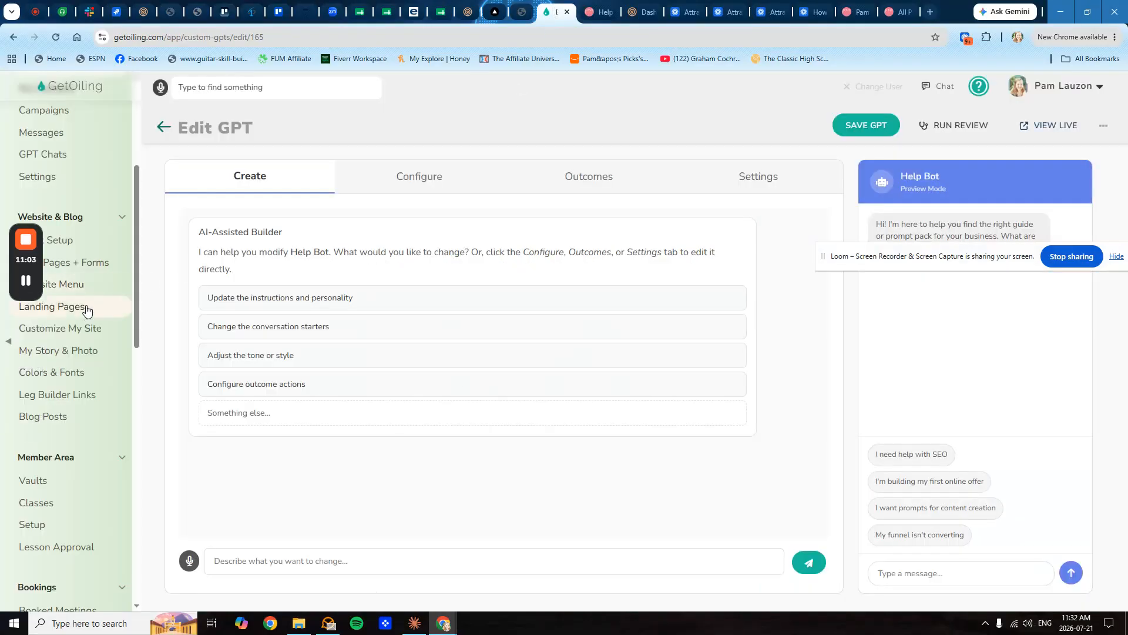
{"action": "left_click", "coordinate": [68, 262]}
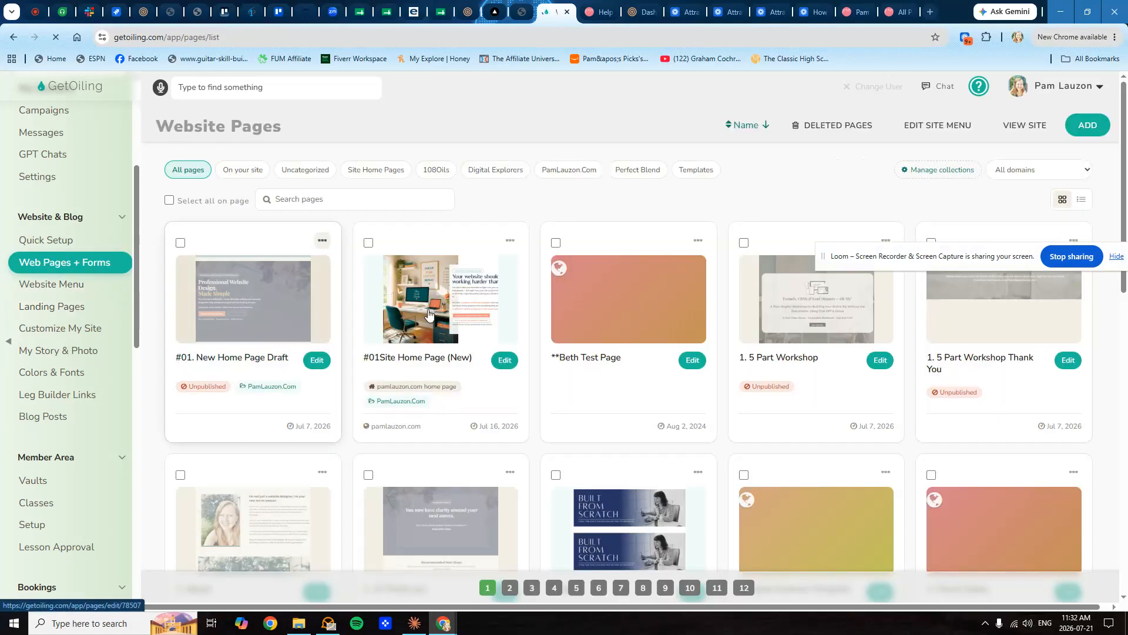
- In #01Site Home Page (New) settings, set the lead capture form to appear In a popup
{"action": "left_click", "coordinate": [423, 355]}
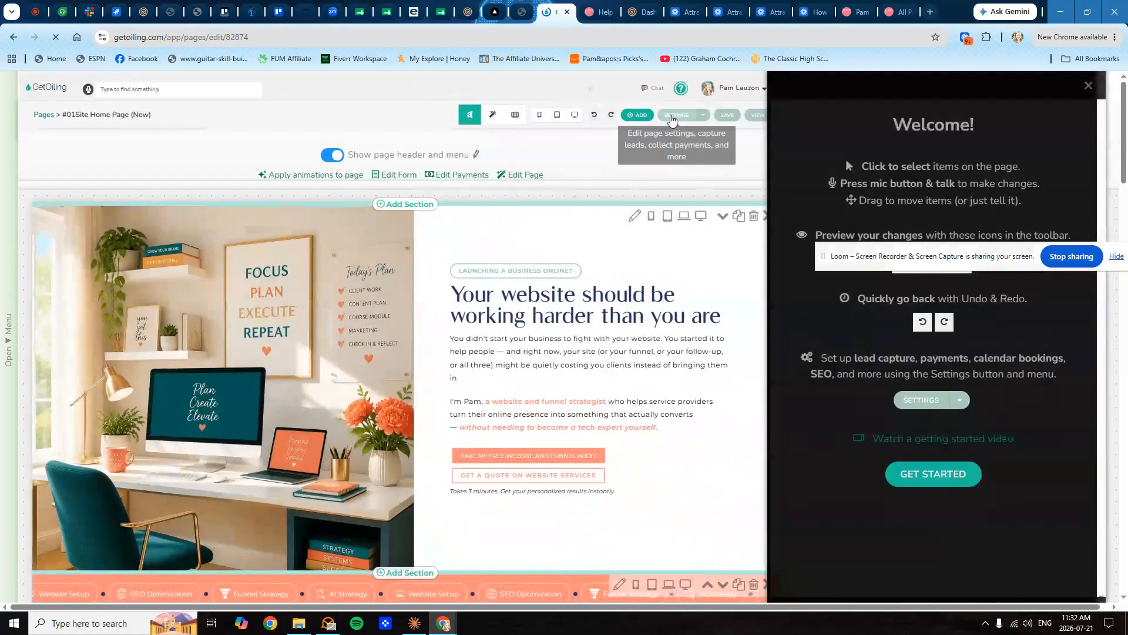
{"action": "left_click", "coordinate": [671, 116]}
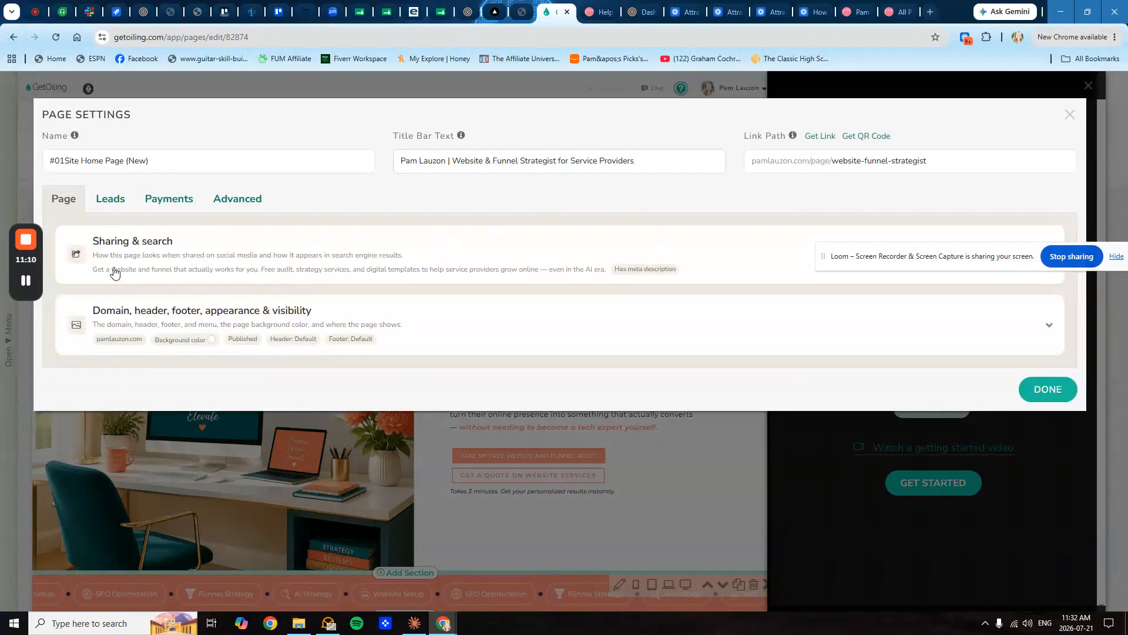
{"action": "left_click", "coordinate": [109, 203]}
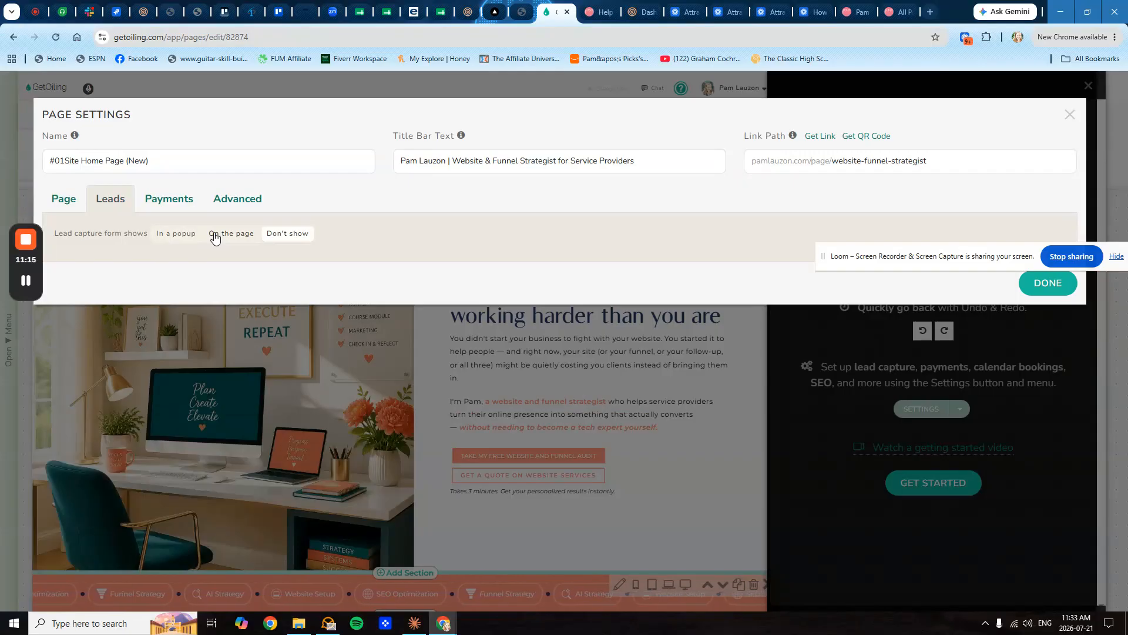
{"action": "left_click", "coordinate": [188, 234]}
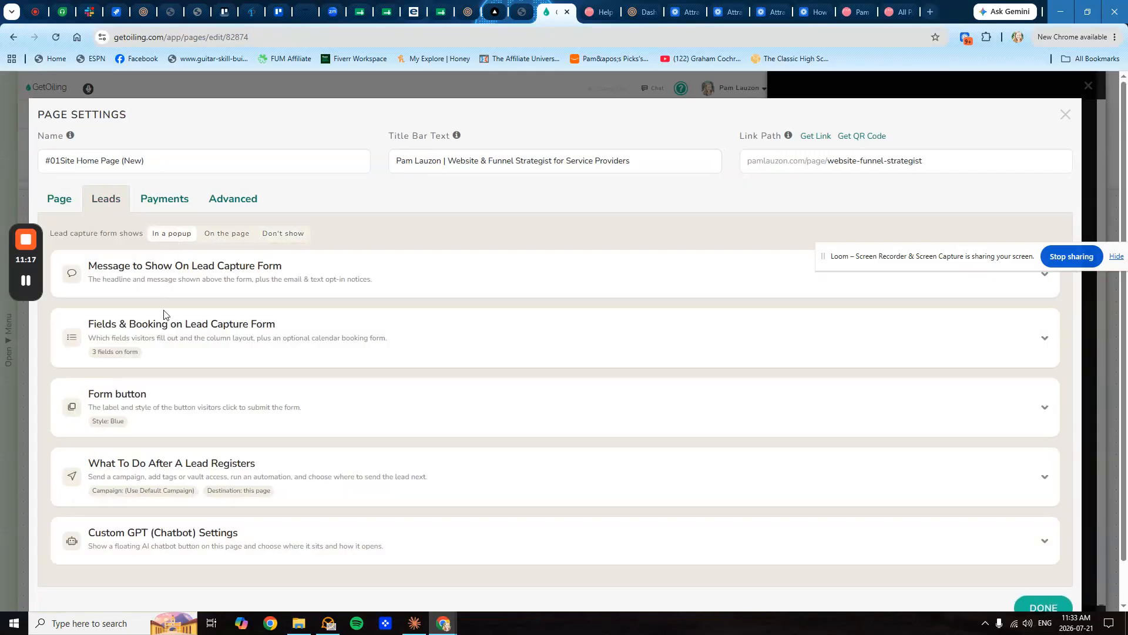
{"action": "scroll", "coordinate": [128, 485], "scroll_direction": "down", "scroll_amount": 1}
- Enable a floating chatbot button using Help Bot, then close settings and save the page
{"action": "left_click", "coordinate": [116, 500]}
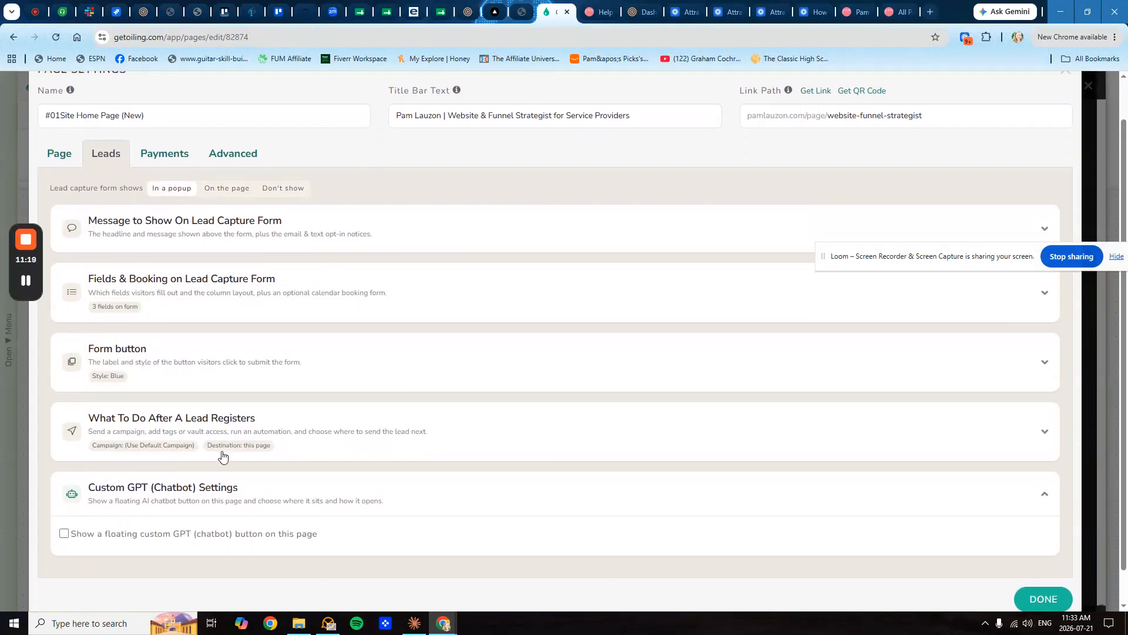
{"action": "scroll", "coordinate": [151, 498], "scroll_direction": "down", "scroll_amount": 1}
{"action": "left_click", "coordinate": [120, 501]}
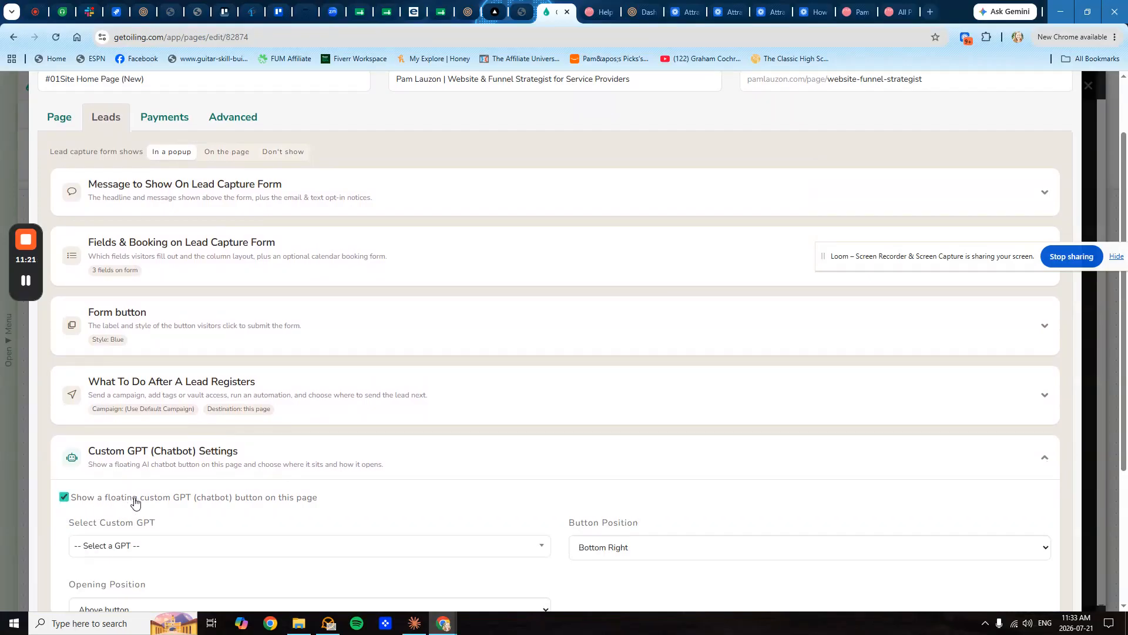
{"action": "scroll", "coordinate": [218, 501], "scroll_direction": "down", "scroll_amount": 1}
{"action": "scroll", "coordinate": [218, 501], "scroll_direction": "down", "scroll_amount": 2}
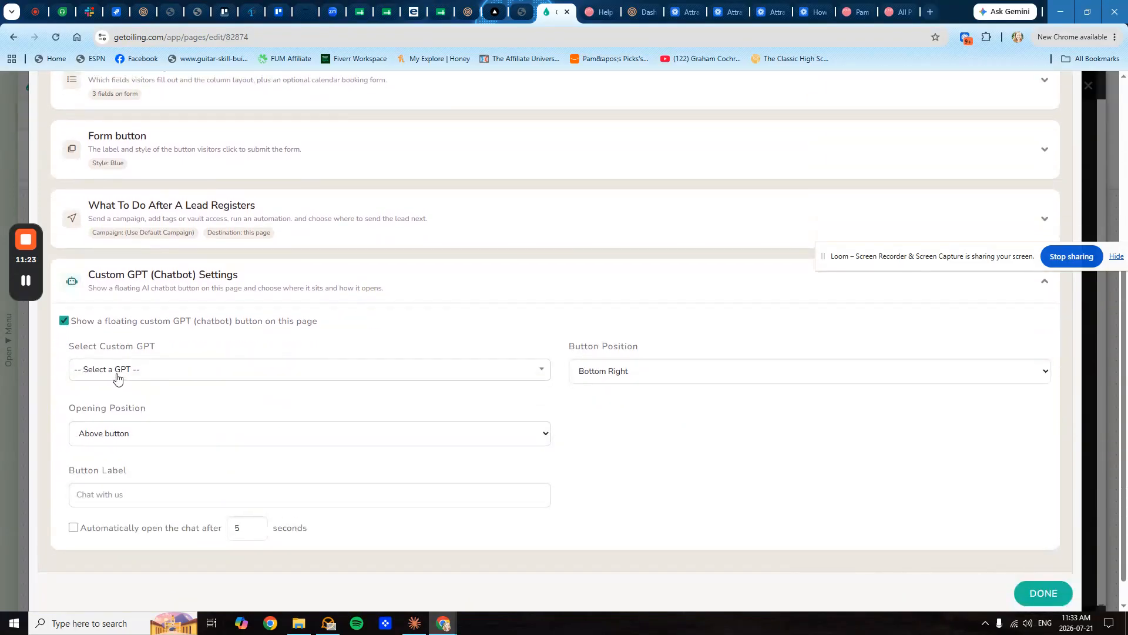
{"action": "left_click", "coordinate": [117, 376]}
{"action": "left_click", "coordinate": [103, 476]}
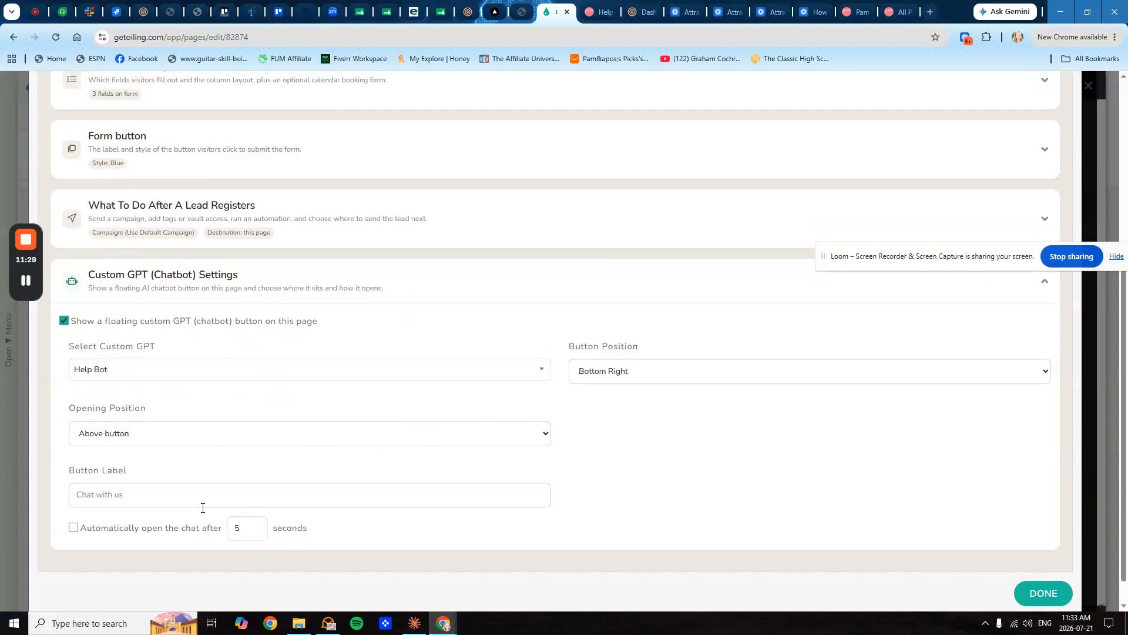
{"action": "scroll", "coordinate": [266, 525], "scroll_direction": "down", "scroll_amount": 1}
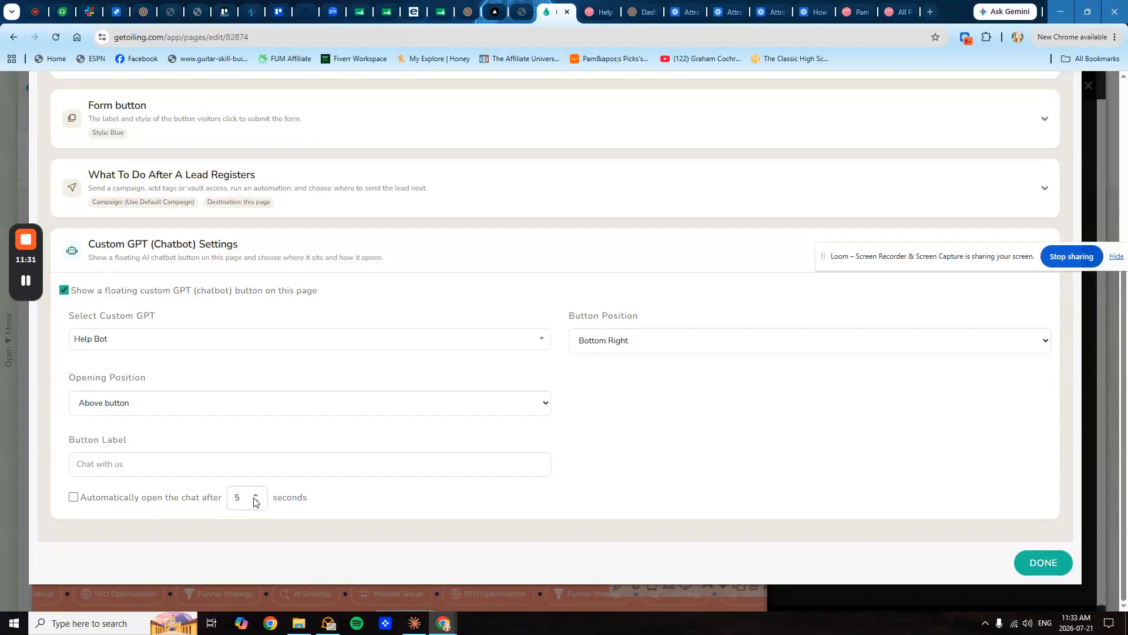
{"action": "left_click", "coordinate": [1031, 564]}
{"action": "left_click", "coordinate": [739, 117]}
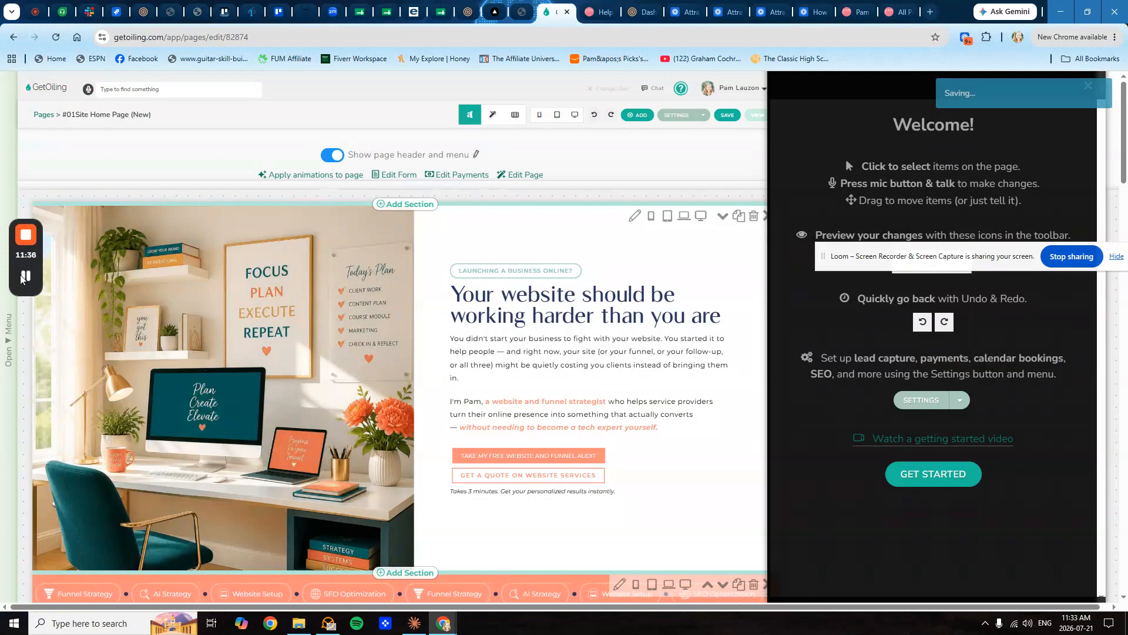
{"action": "left_click", "coordinate": [756, 115]}
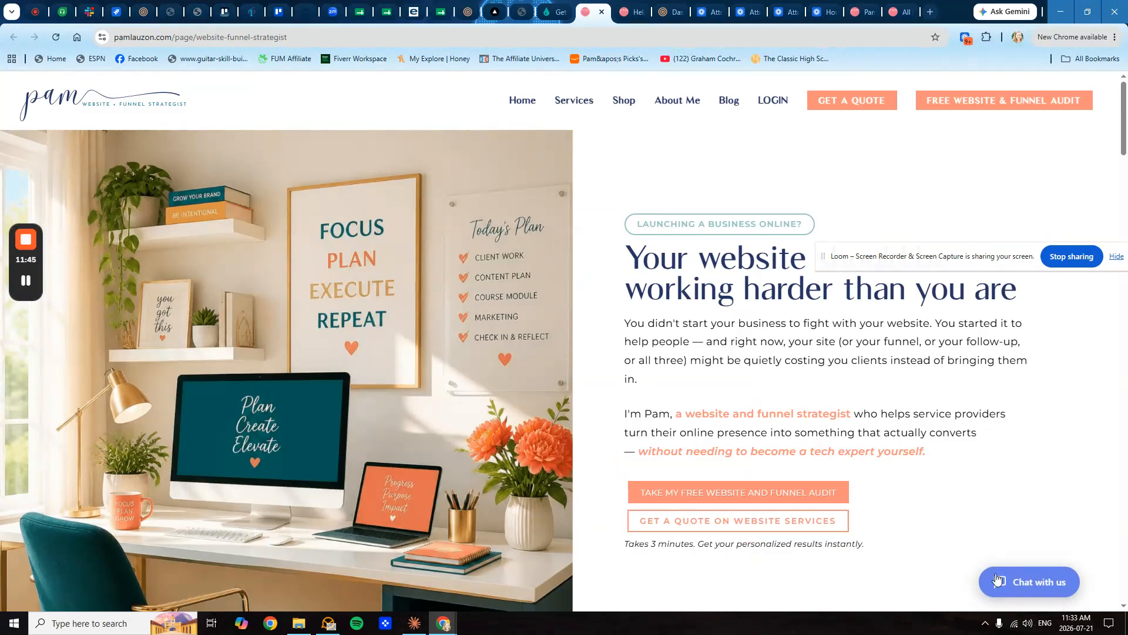
{"action": "left_click", "coordinate": [1034, 584]}
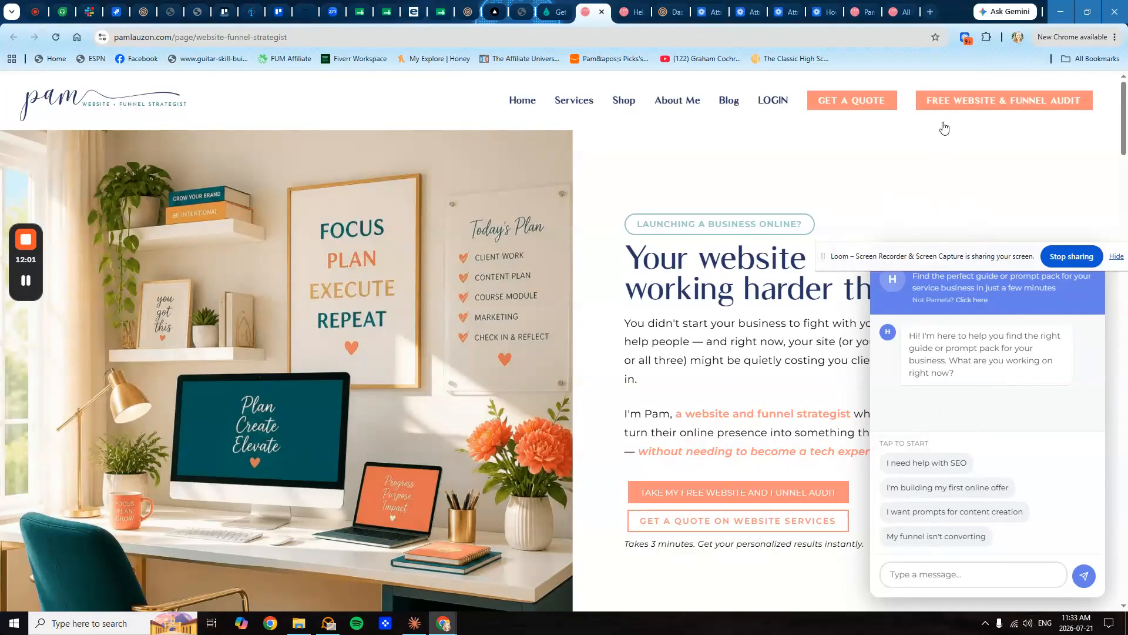
{"action": "left_click", "coordinate": [1049, 105]}
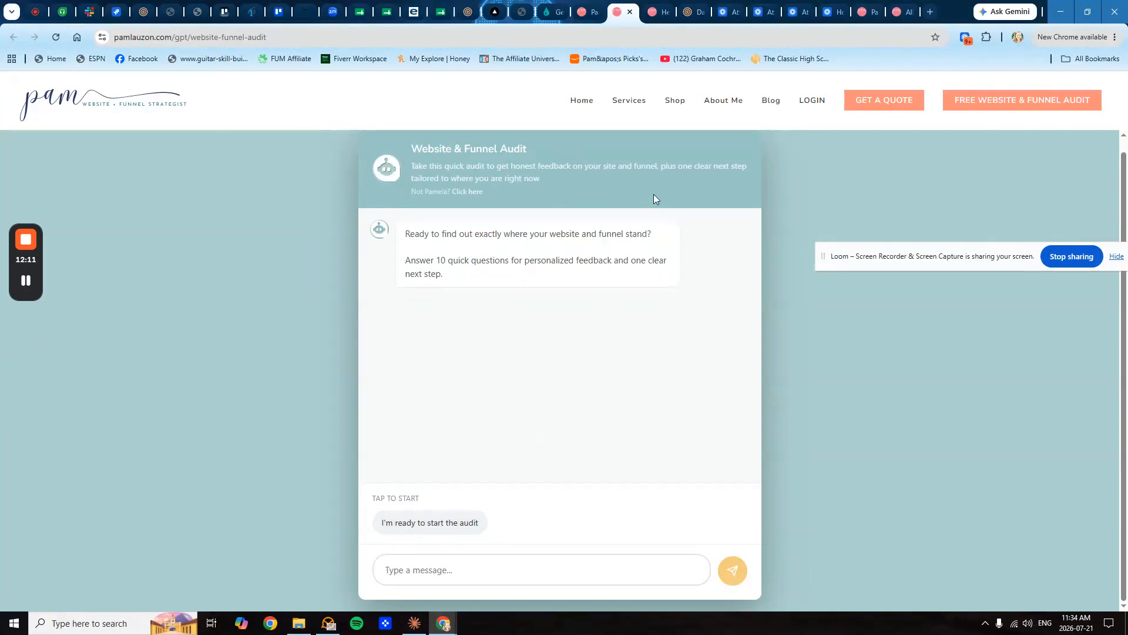
{"action": "left_click", "coordinate": [583, 16]}
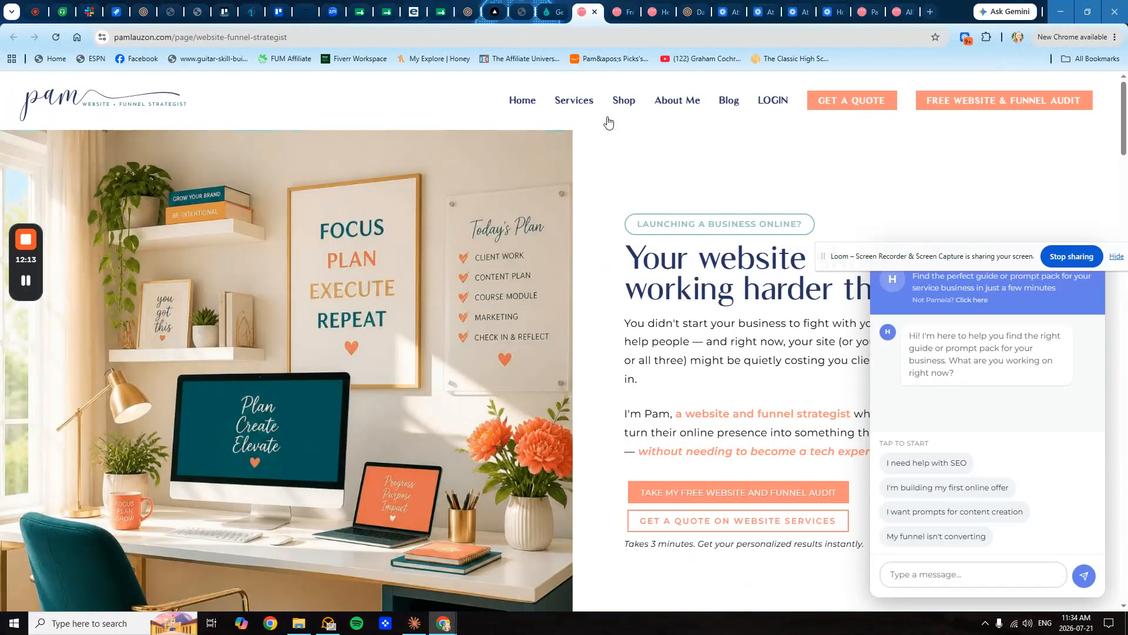
{"action": "left_click", "coordinate": [550, 12]}
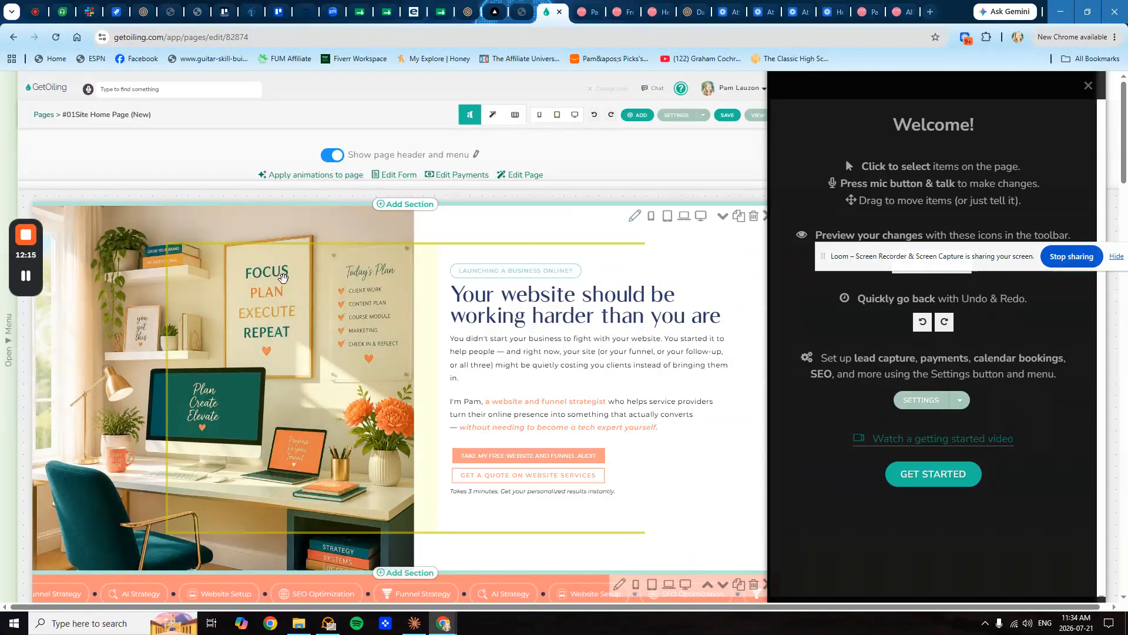